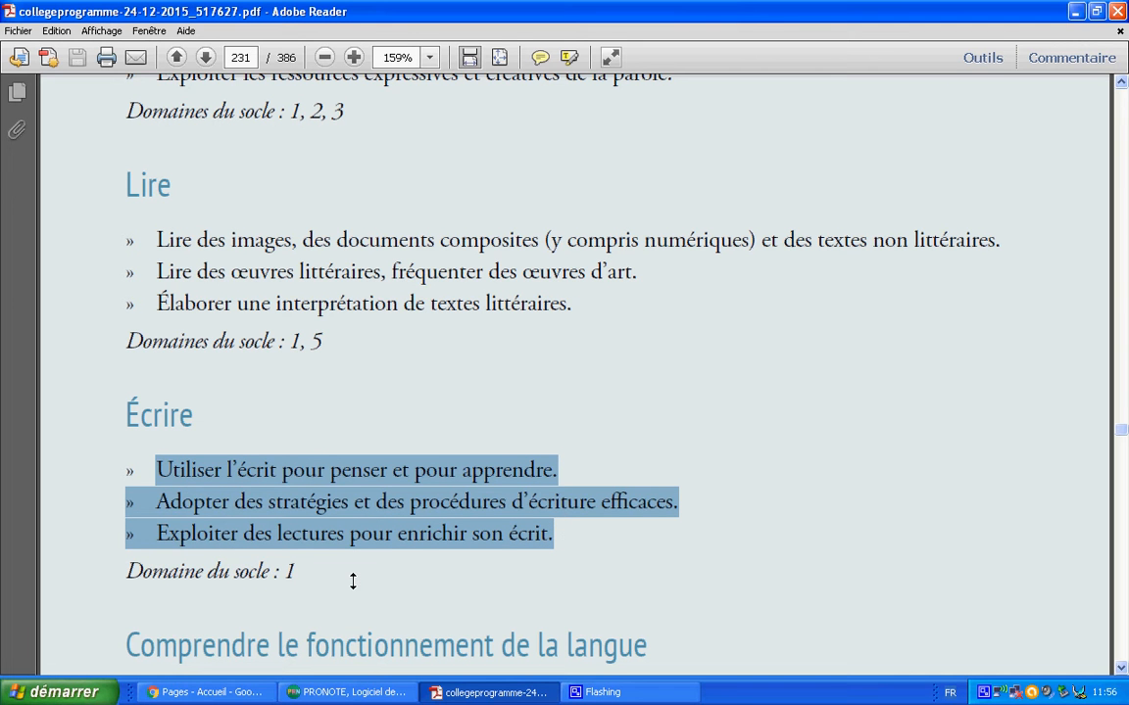
Step: Switch from the PDF programme to PRONOTE and open the competency definition page of the Nouveau socle commun
{"action": "left_click", "coordinate": [519, 379]}
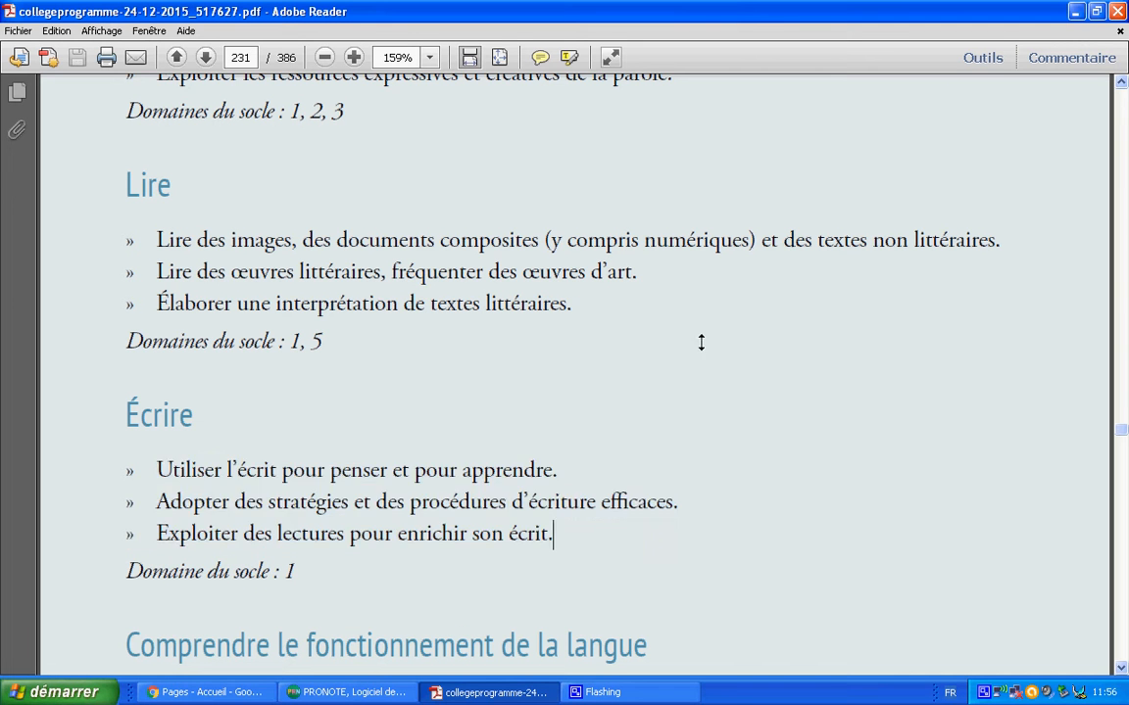
{"action": "left_click", "coordinate": [1122, 85]}
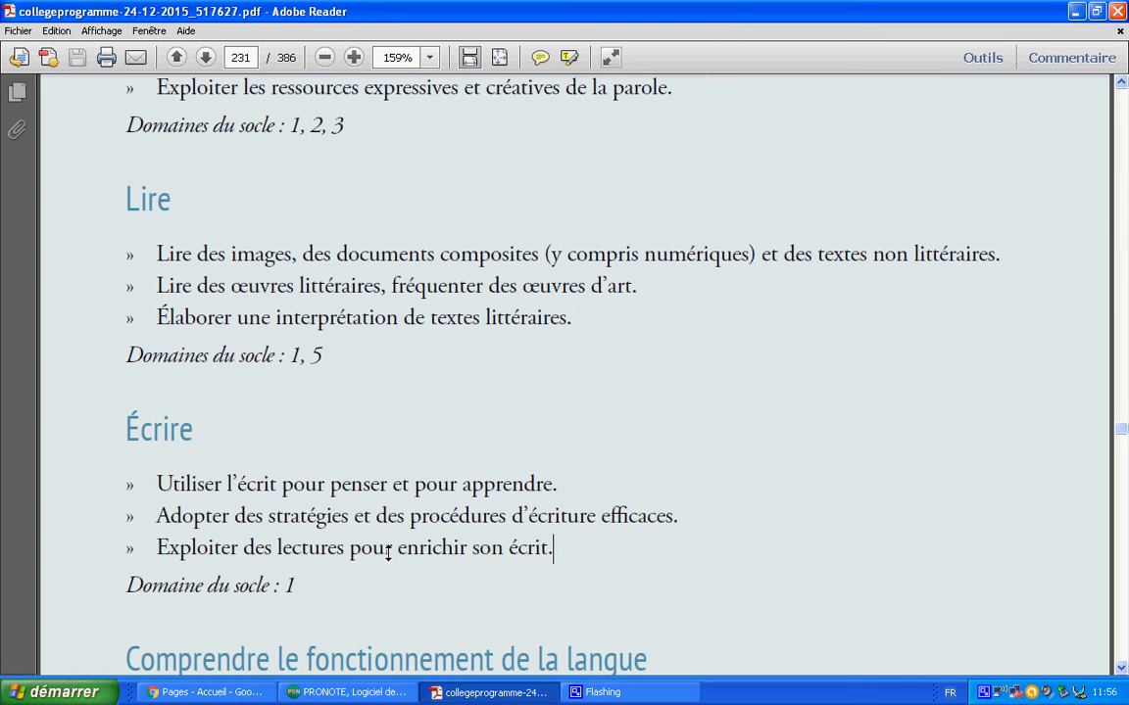
{"action": "left_click", "coordinate": [338, 692]}
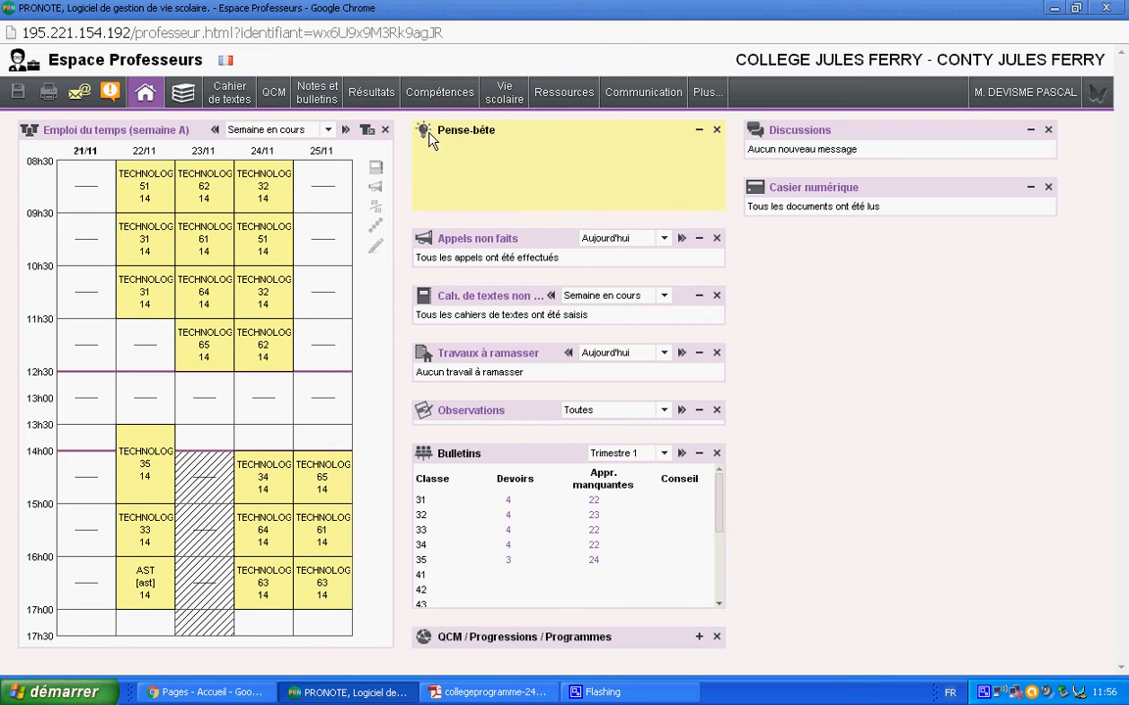
{"action": "mouse_move", "coordinate": [439, 96]}
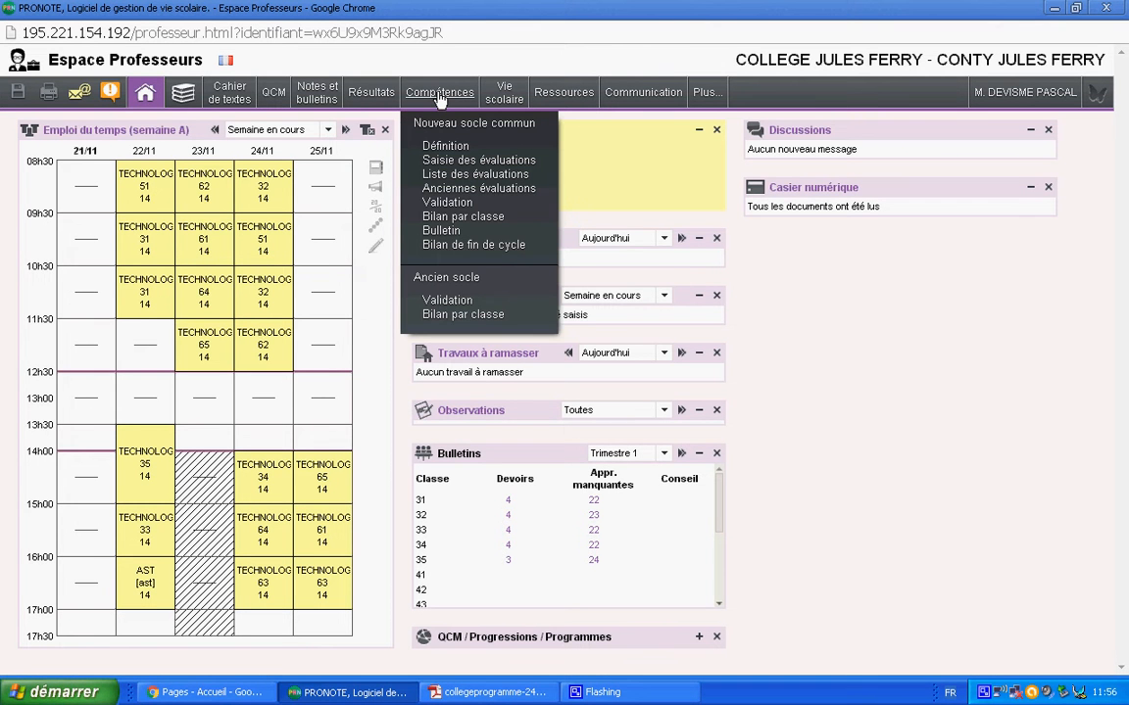
{"action": "left_click", "coordinate": [445, 149]}
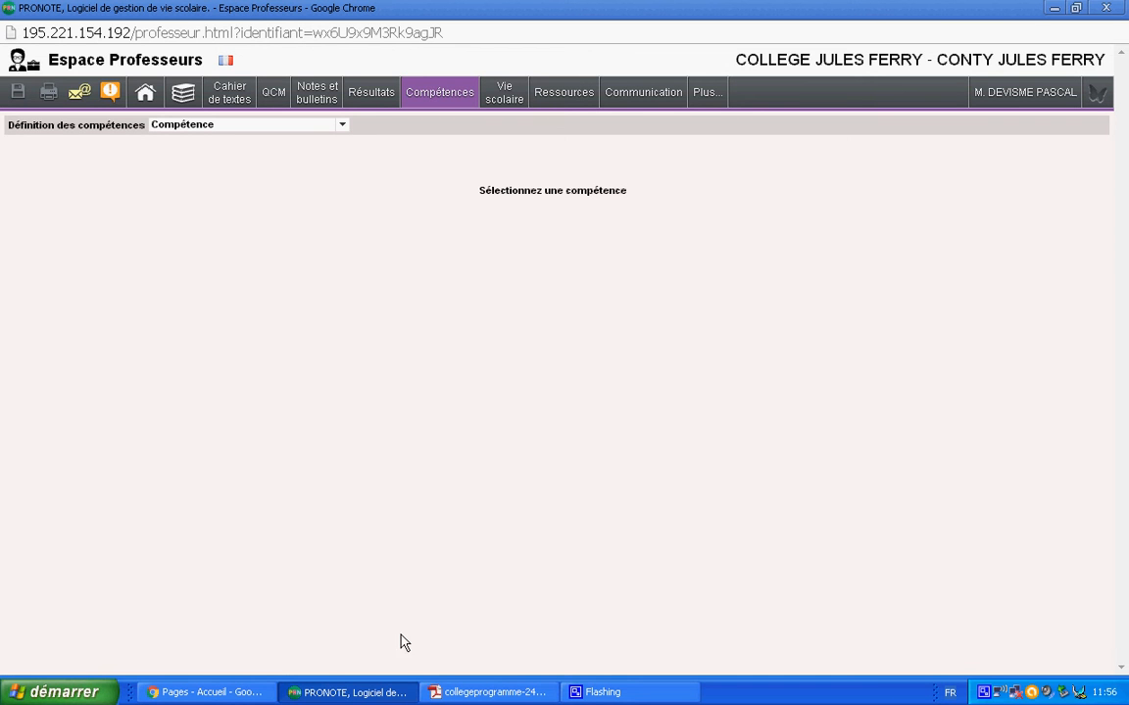
Step: Check the Écrire section in the PDF programme, and display D1.1 - Langue française à l'oral et à l'écrit for Cycle 4 in PRONOTE
{"action": "left_click", "coordinate": [462, 692]}
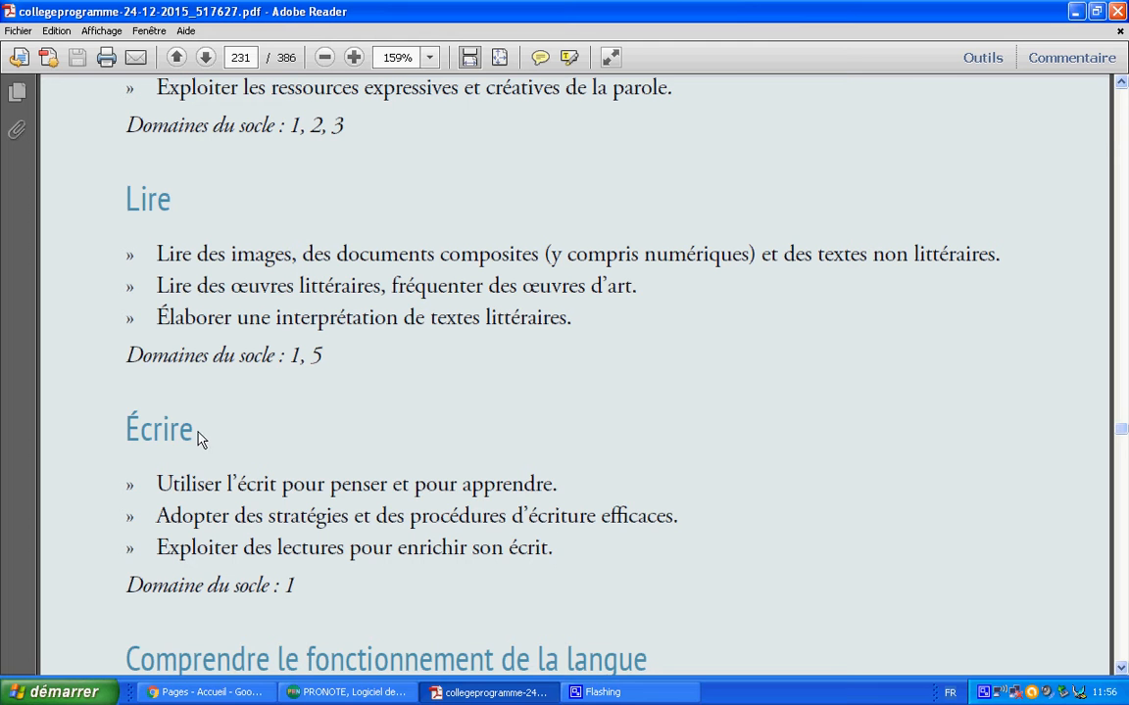
{"action": "left_click_drag", "start_coordinate": [197, 432], "coordinate": [155, 430]}
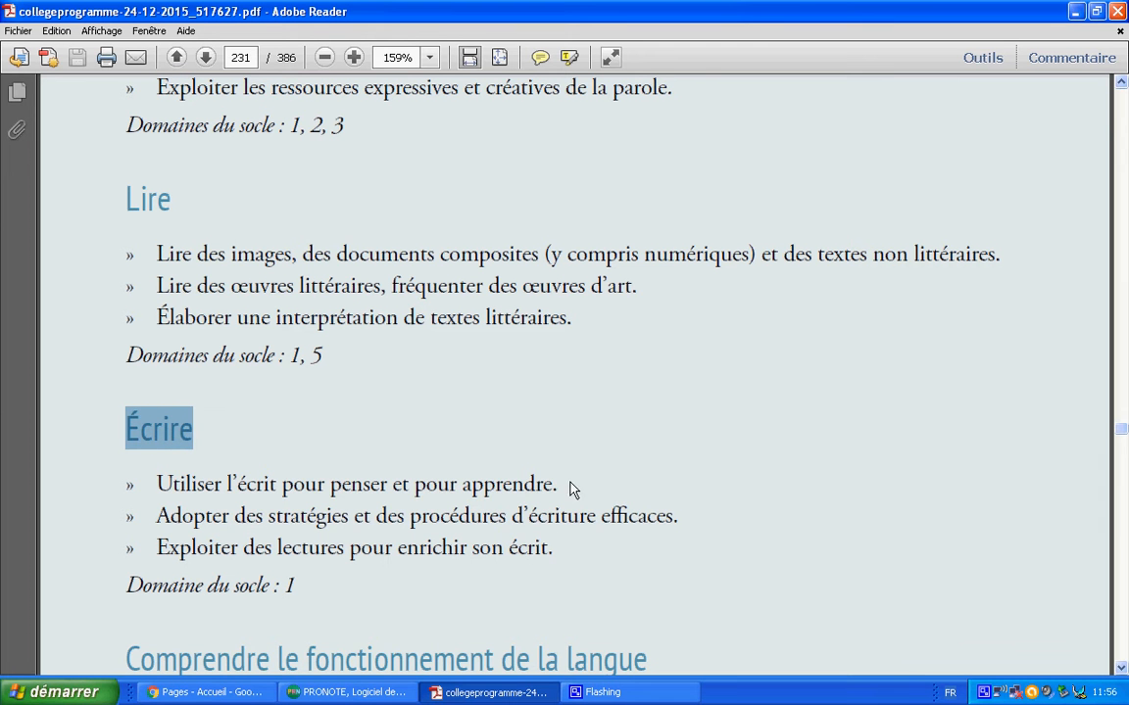
{"action": "left_click_drag", "start_coordinate": [562, 484], "coordinate": [159, 495]}
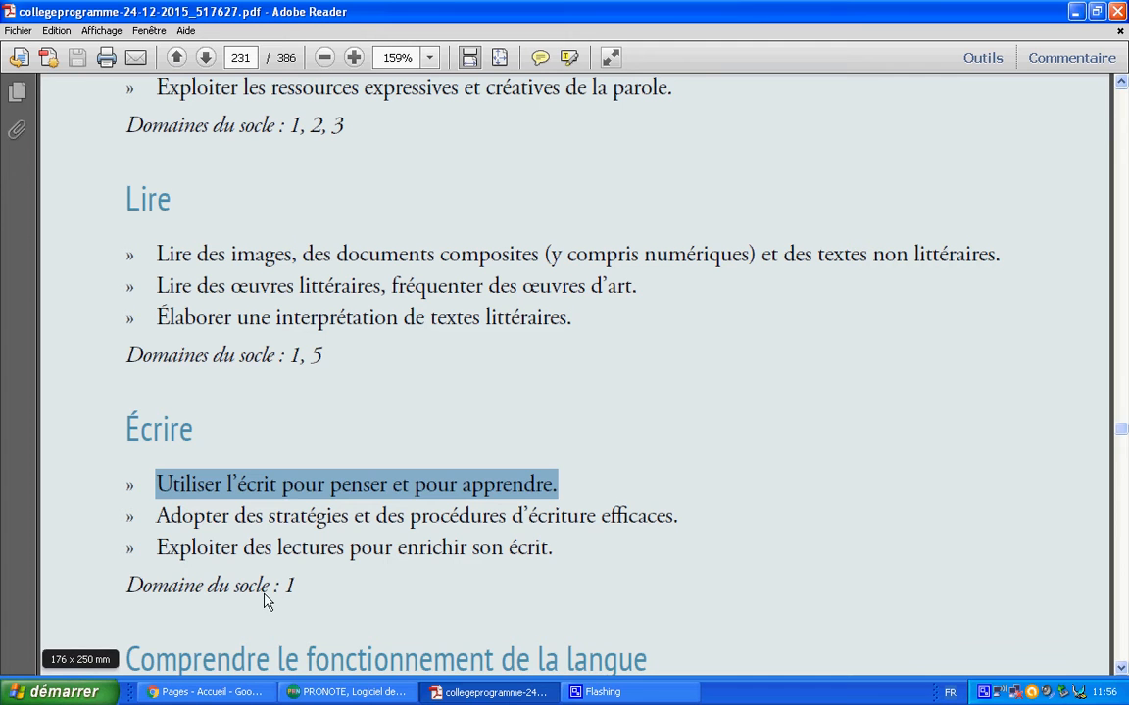
{"action": "left_click", "coordinate": [348, 691]}
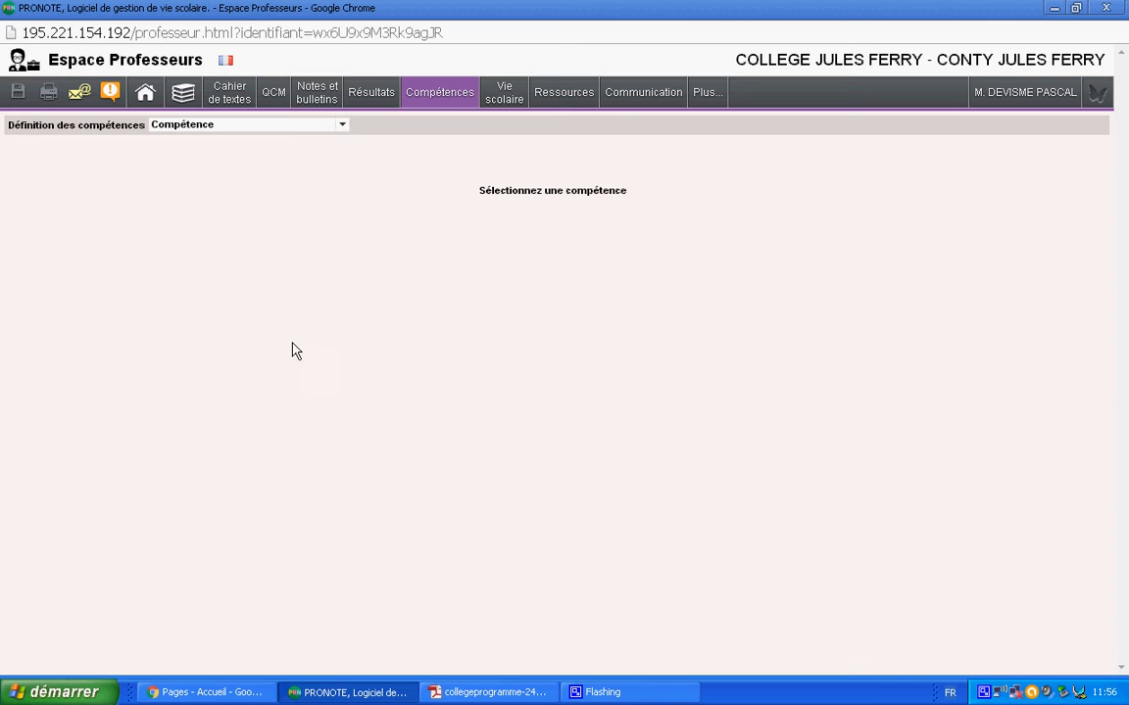
{"action": "left_click", "coordinate": [340, 128]}
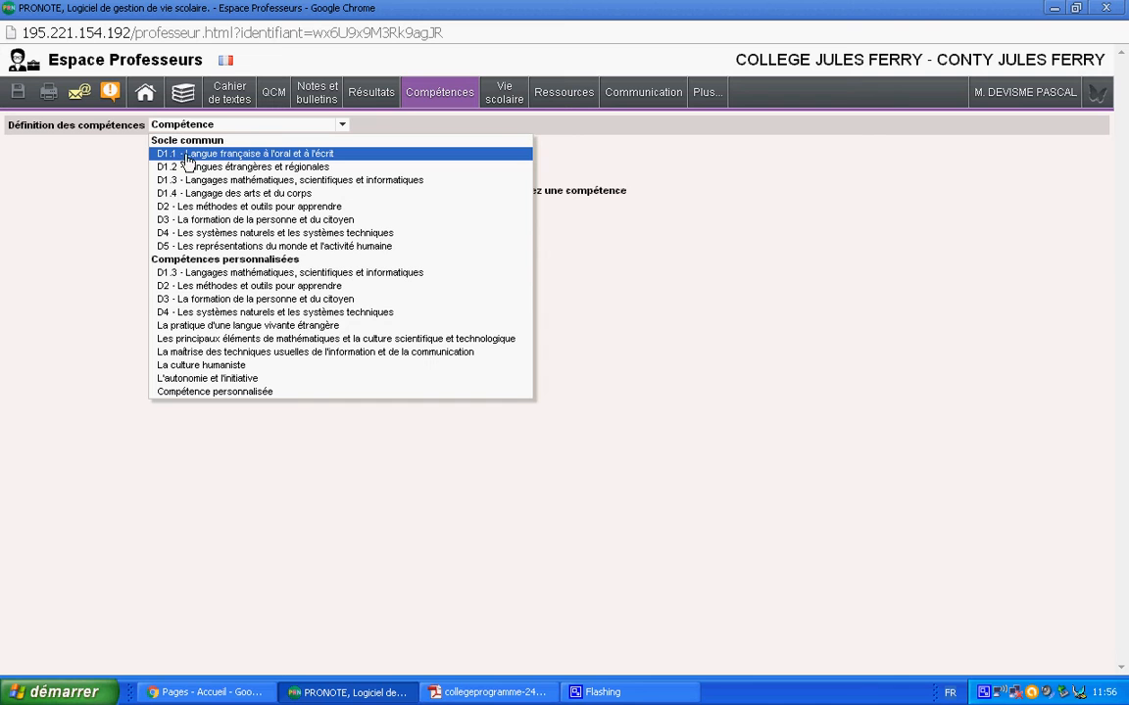
{"action": "left_click", "coordinate": [277, 155]}
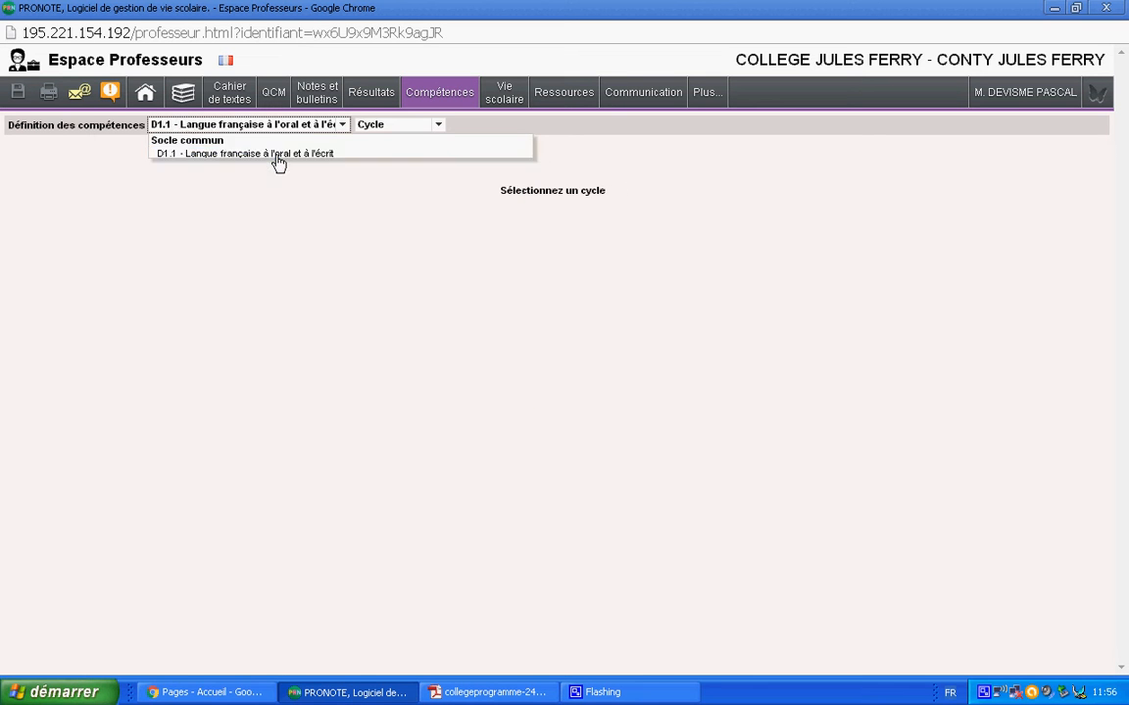
{"action": "left_click", "coordinate": [439, 136]}
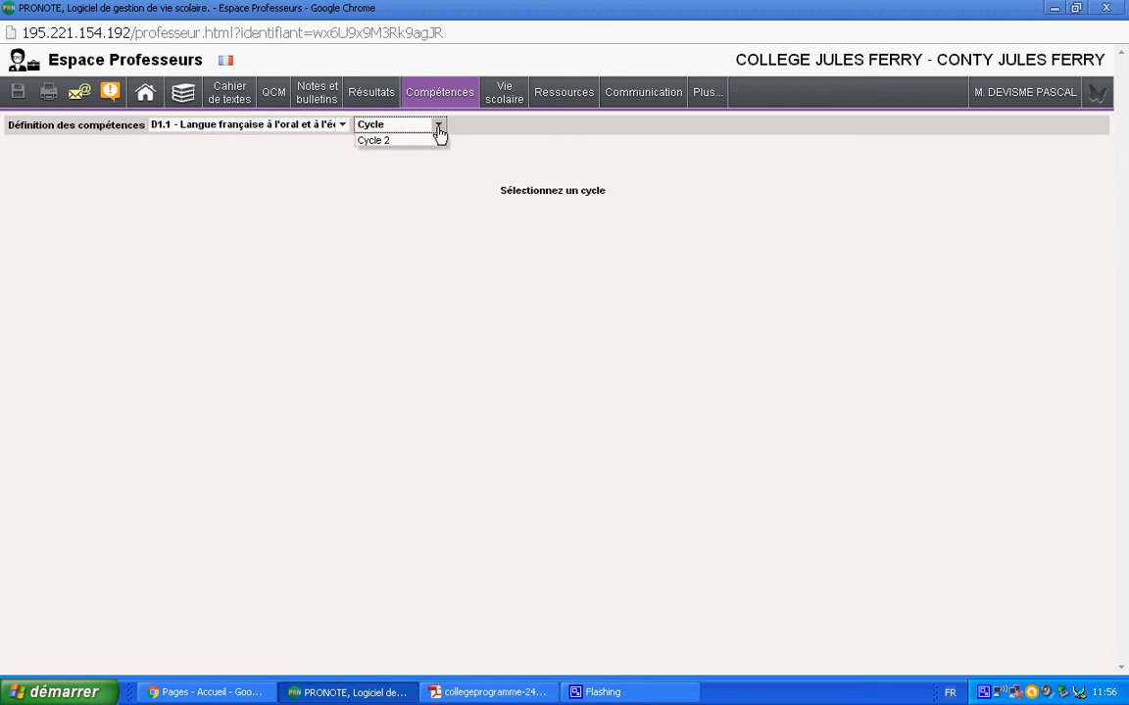
{"action": "left_click", "coordinate": [409, 168]}
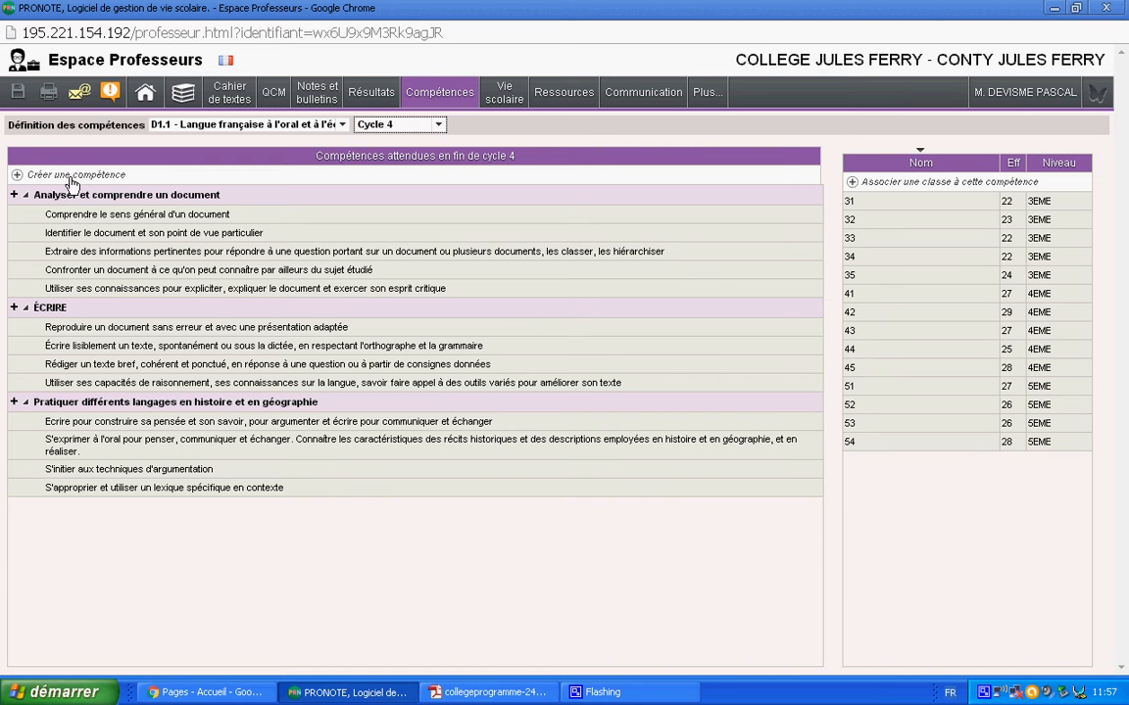
Step: Switch to the PDF programme in Adobe Reader and copy the heading "Écrire"
{"action": "left_click", "coordinate": [470, 692]}
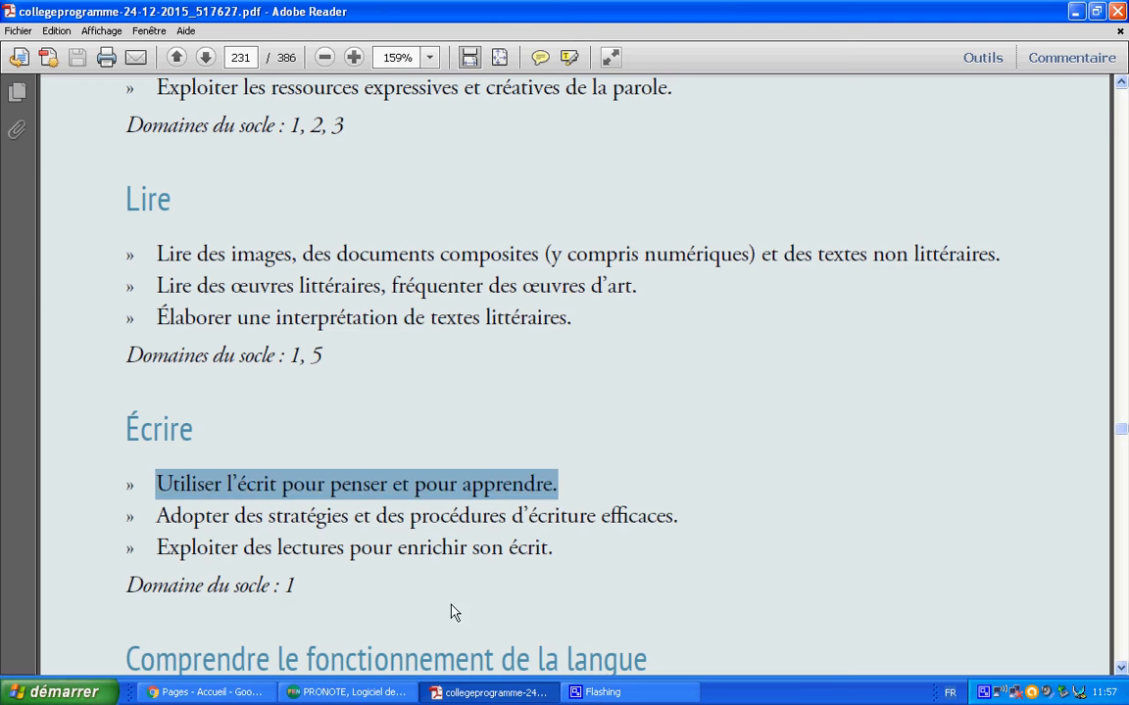
{"action": "left_click", "coordinate": [388, 440]}
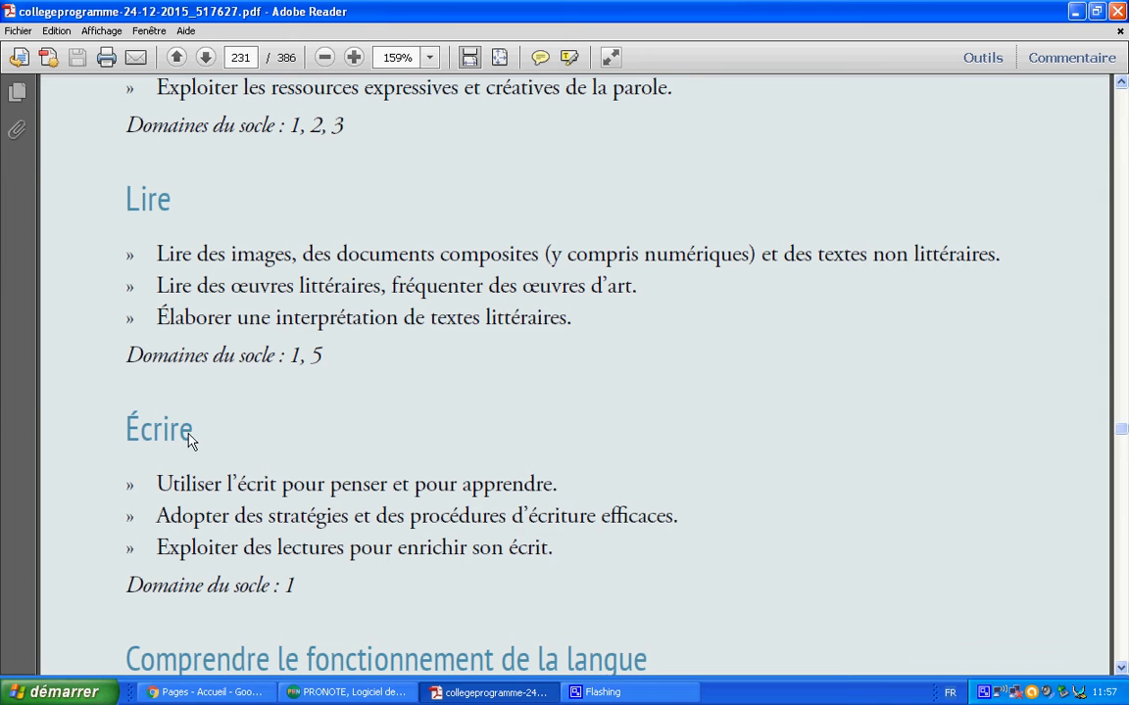
{"action": "left_click_drag", "start_coordinate": [160, 438], "coordinate": [120, 394]}
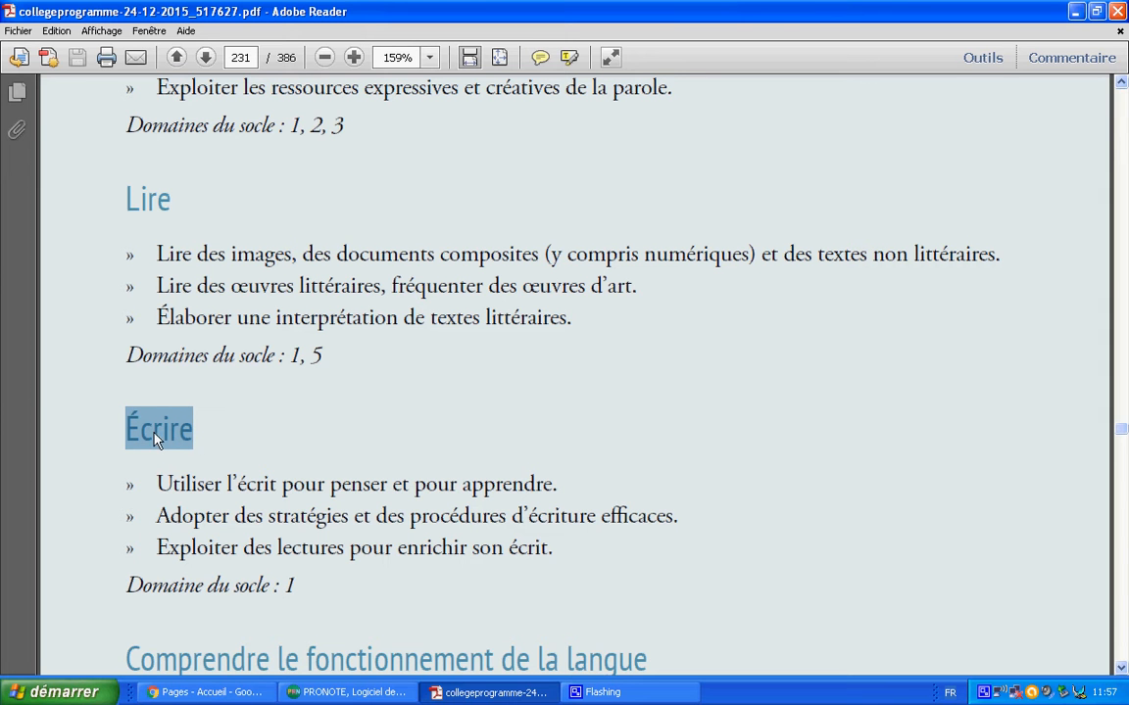
{"action": "right_click", "coordinate": [154, 434]}
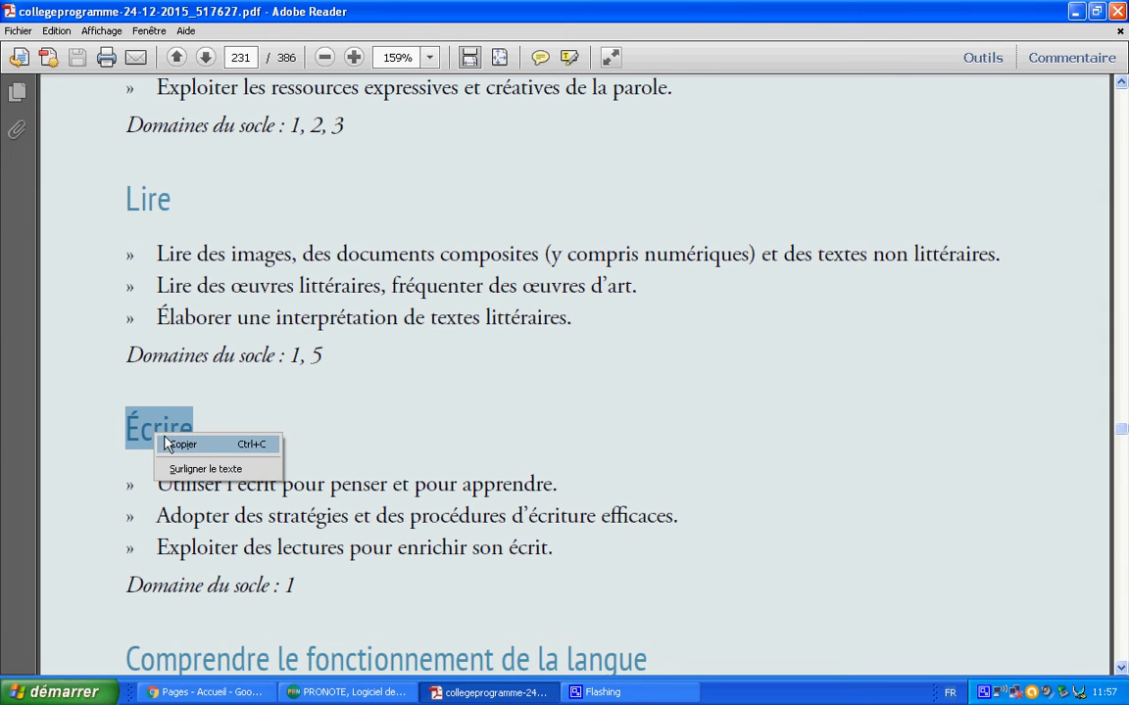
{"action": "left_click", "coordinate": [178, 445]}
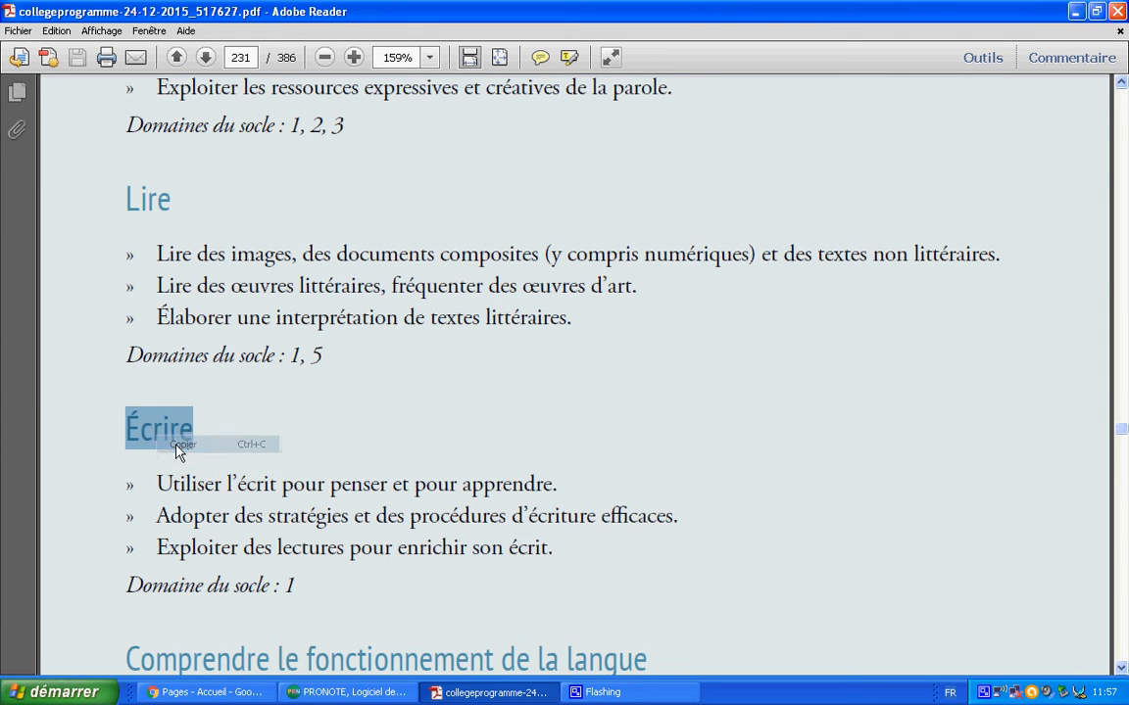
Step: Switch to PRONOTE and create a Cycle 4 competency named "Écrire" from the copied heading
{"action": "left_click", "coordinate": [324, 692]}
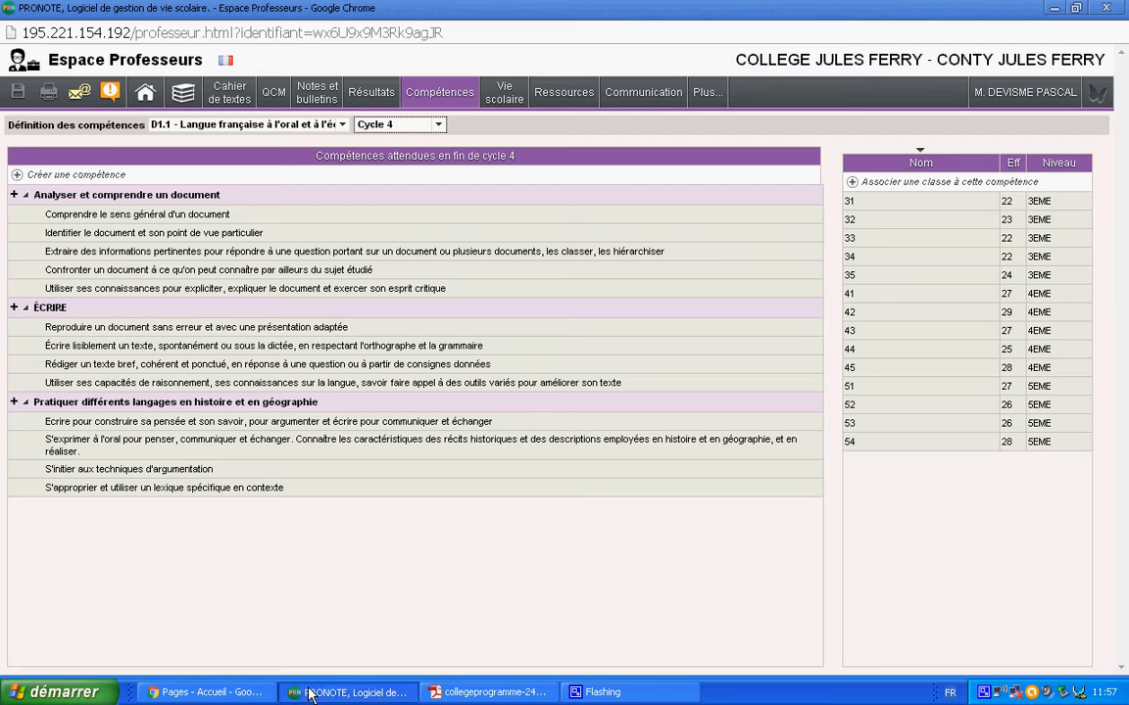
{"action": "left_click", "coordinate": [68, 177]}
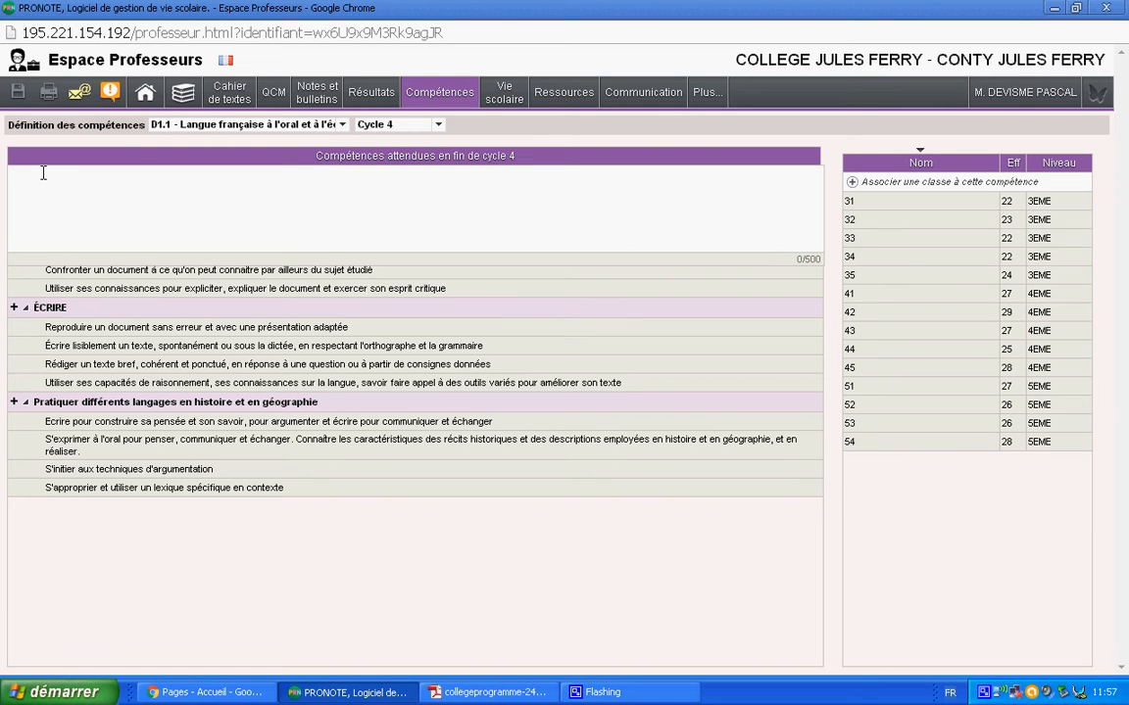
{"action": "right_click", "coordinate": [40, 178]}
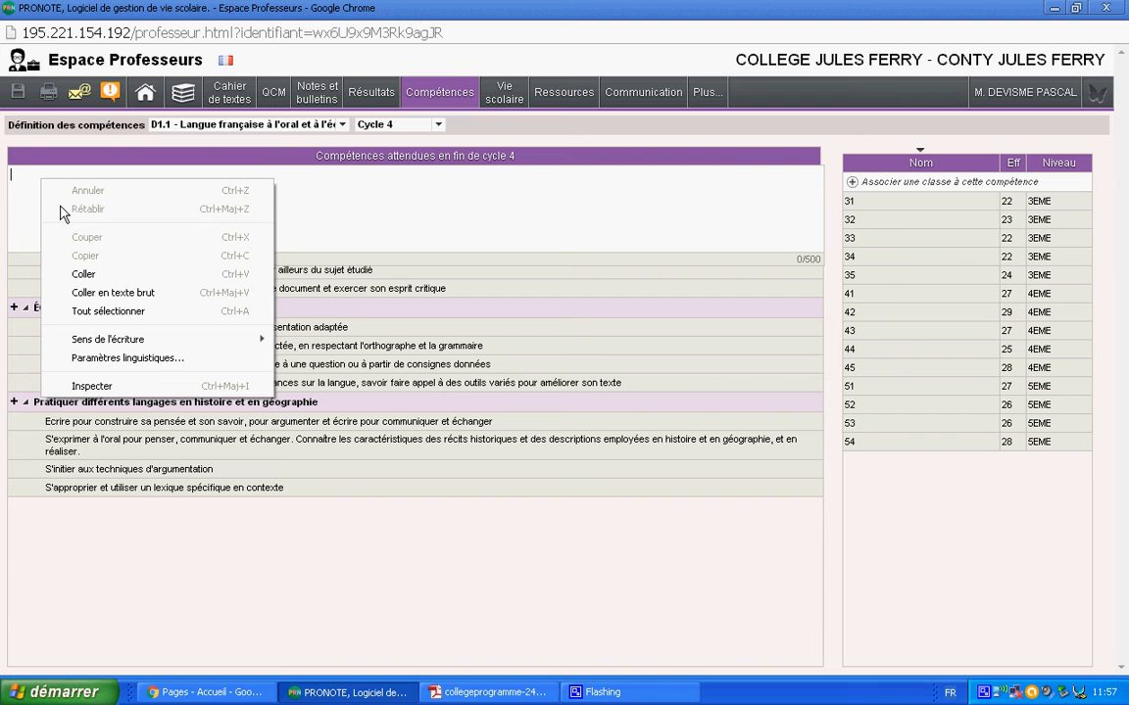
{"action": "left_click", "coordinate": [96, 277]}
{"action": "key", "text": "Return"}
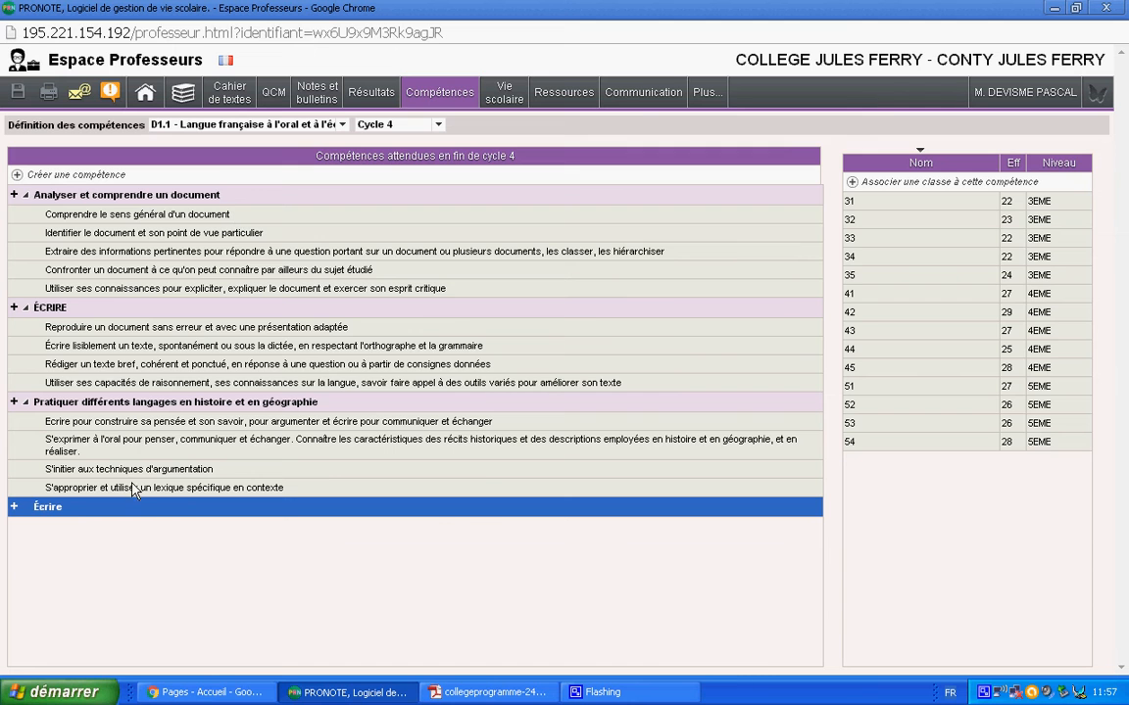
Step: Switch to the PDF programme and copy the first Écrire skill, "Utiliser l'écrit pour penser et pour apprendre."
{"action": "left_click", "coordinate": [485, 692]}
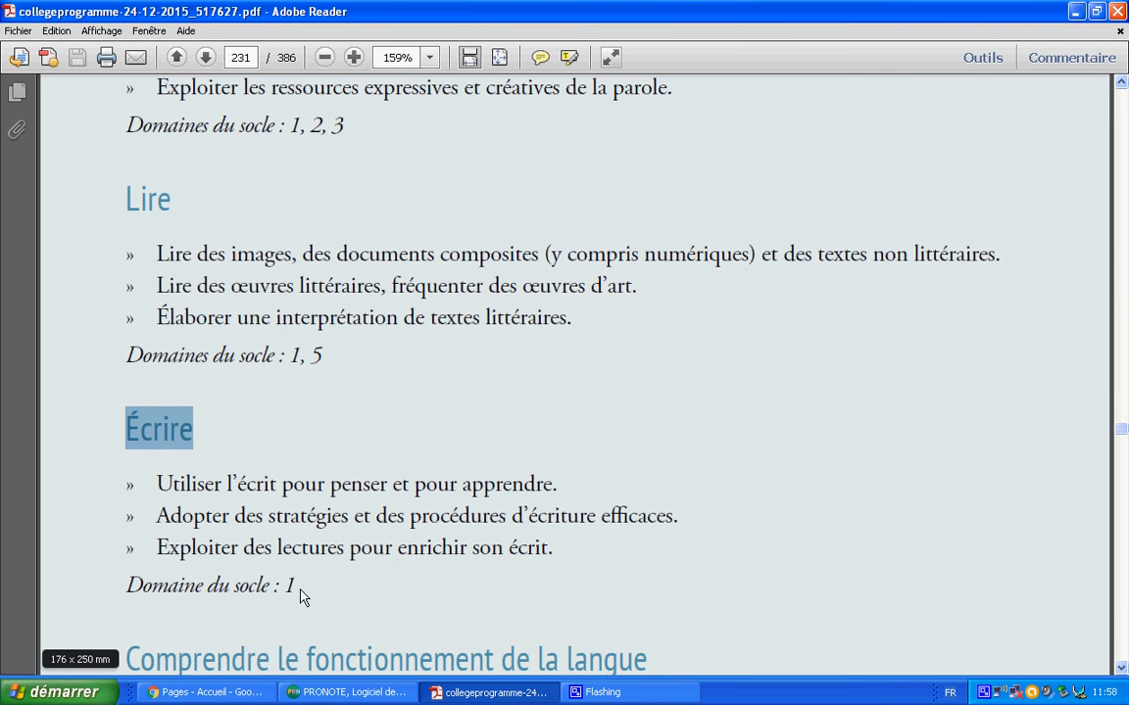
{"action": "left_click_drag", "start_coordinate": [301, 597], "coordinate": [144, 588]}
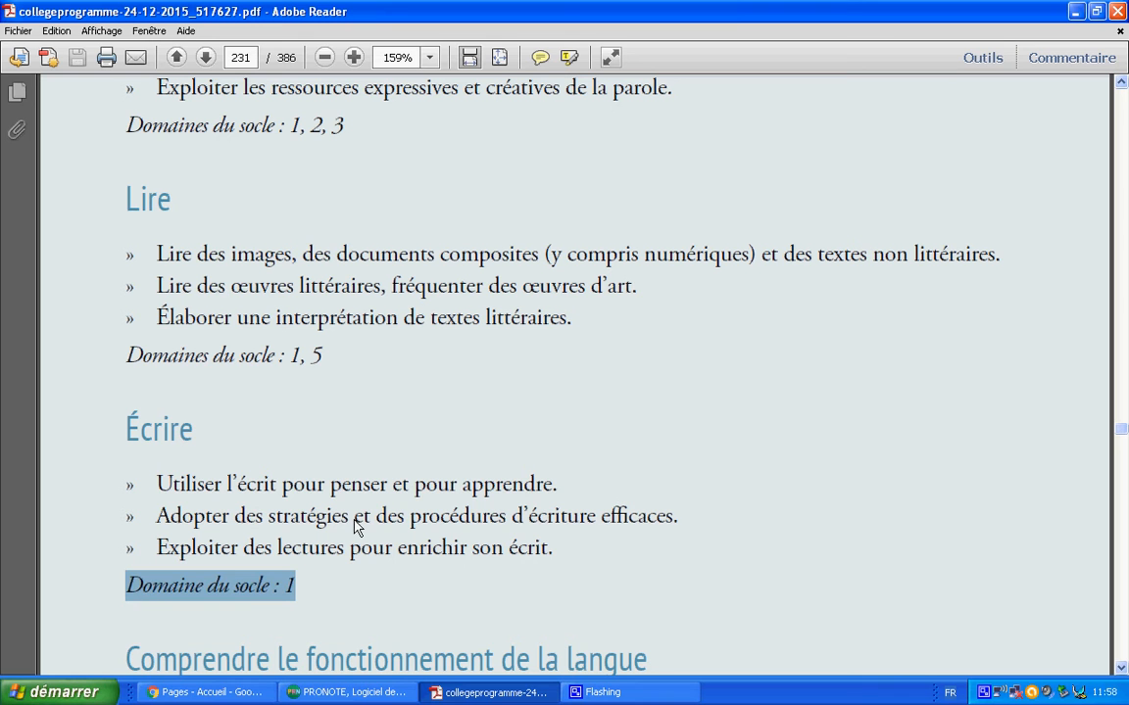
{"action": "left_click_drag", "start_coordinate": [561, 493], "coordinate": [206, 490]}
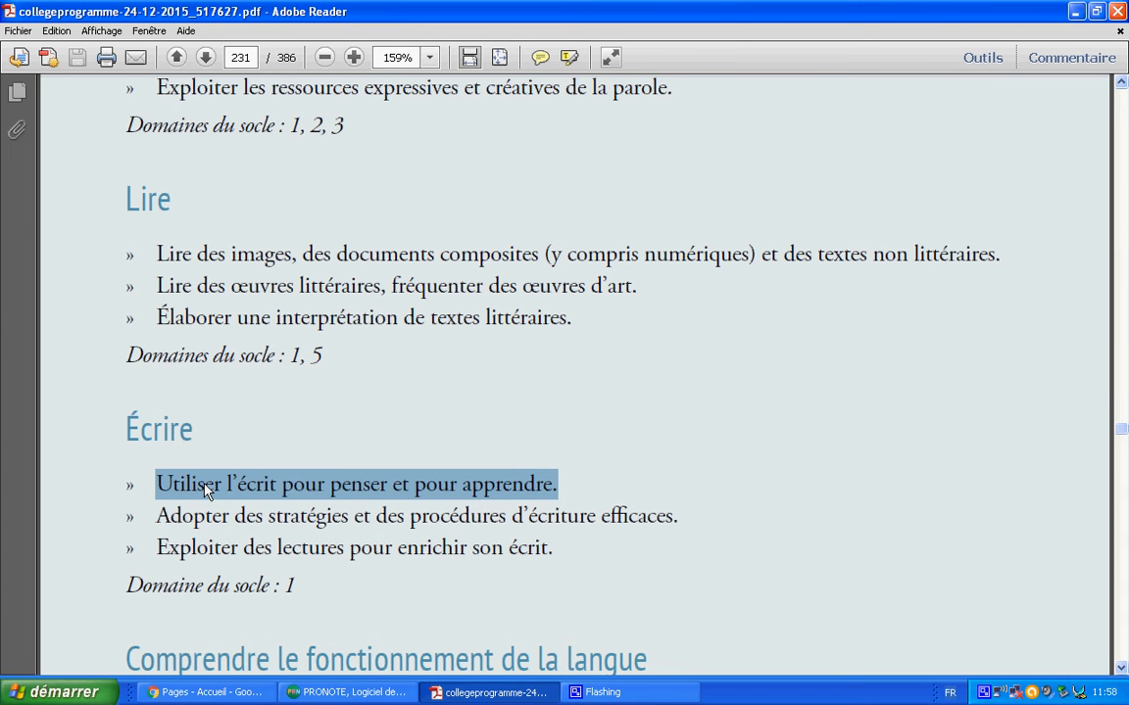
{"action": "right_click", "coordinate": [206, 490]}
{"action": "left_click", "coordinate": [228, 497]}
Step: In PRONOTE, add the copied text "Utiliser l'écrit pour penser et pour apprendre." as an item under the new Écrire competency
{"action": "left_click", "coordinate": [343, 691]}
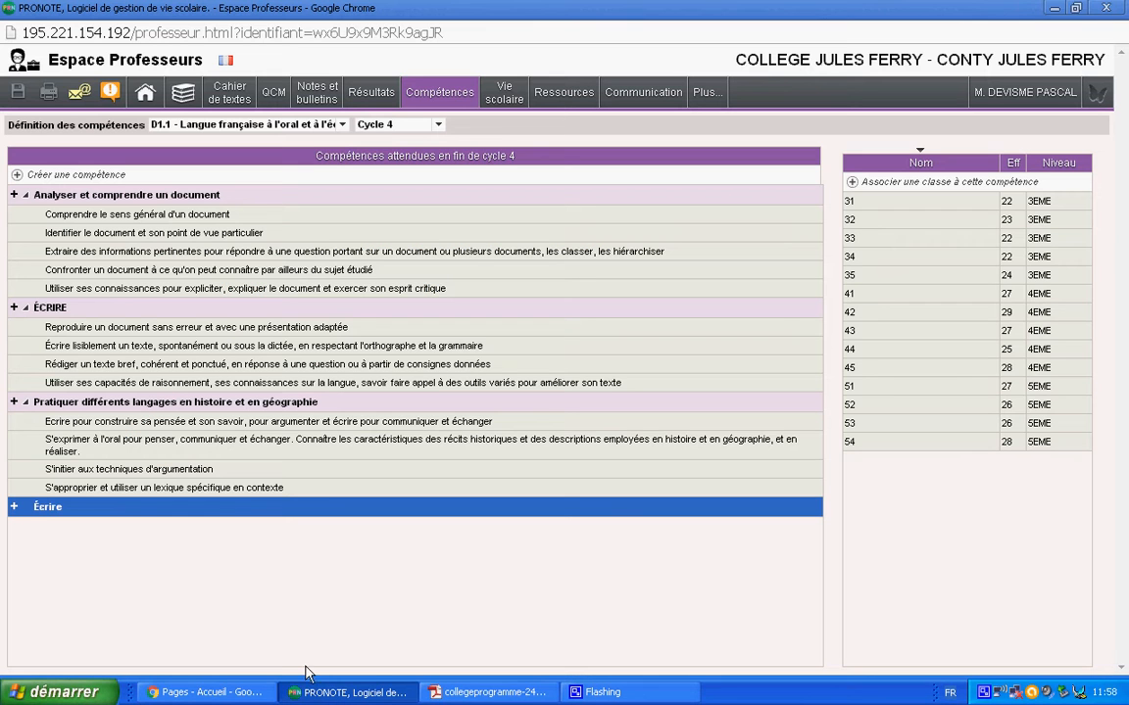
{"action": "left_click", "coordinate": [15, 508]}
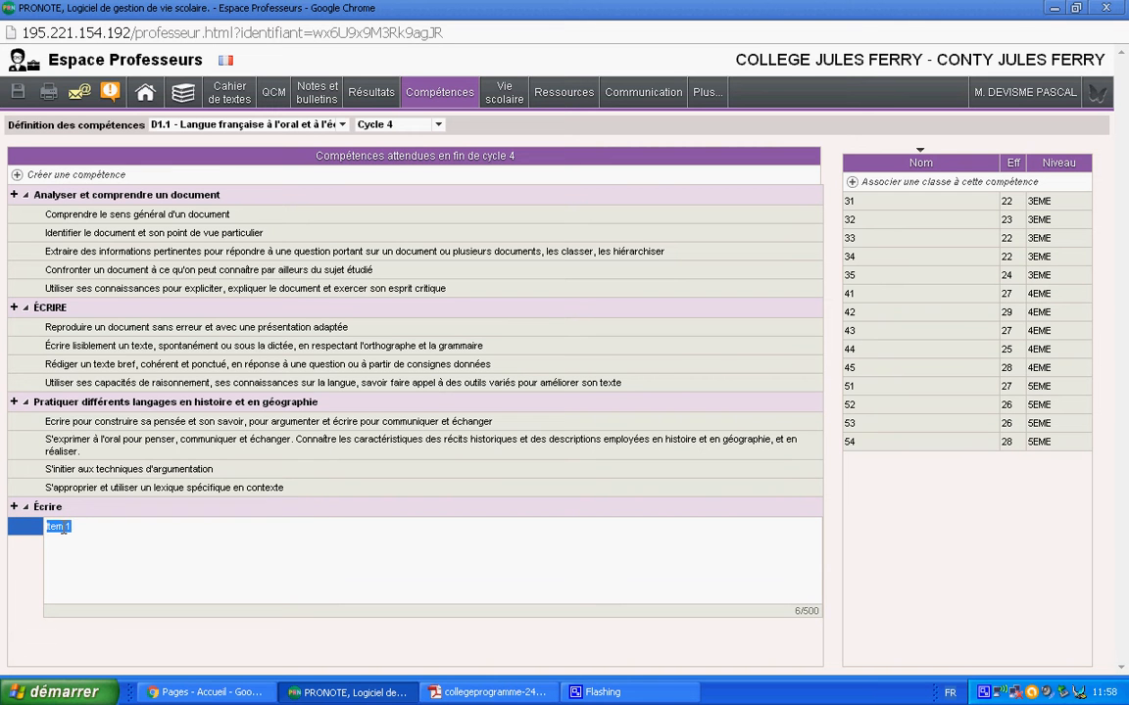
{"action": "right_click", "coordinate": [63, 529]}
{"action": "left_click", "coordinate": [106, 315]}
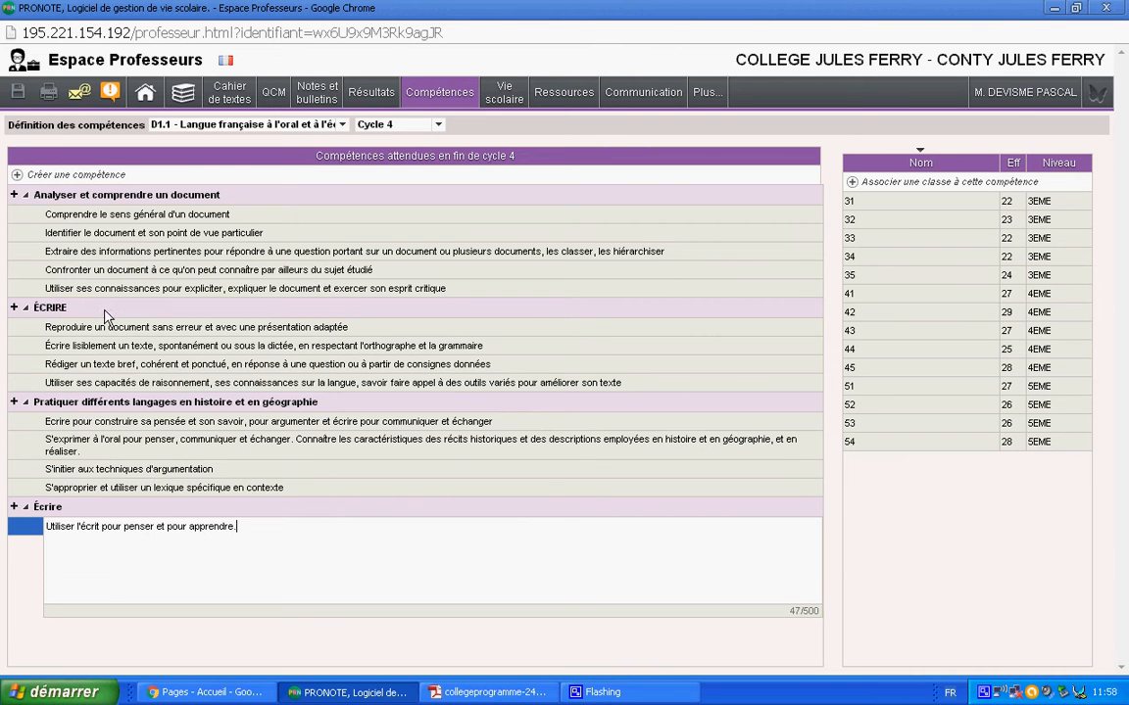
{"action": "key", "text": "Return"}
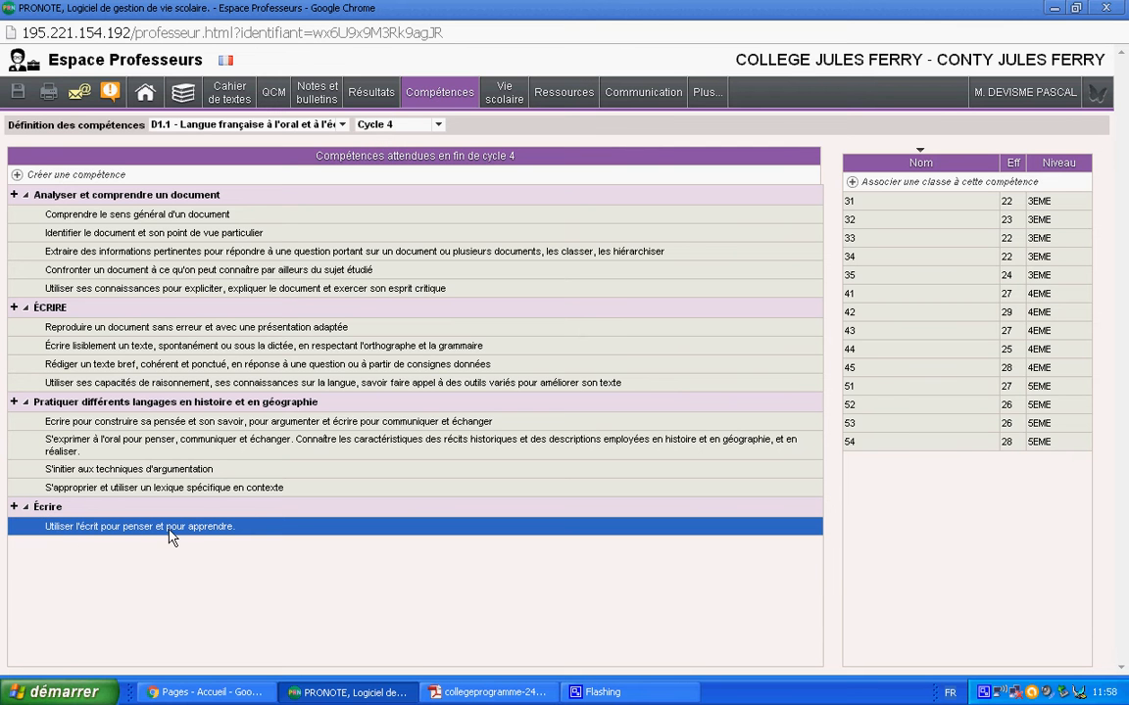
Step: Switch to the PDF programme and copy the second Écrire skill, "Adopter des stratégies et des procédures d'écriture efficaces."
{"action": "left_click", "coordinate": [481, 693]}
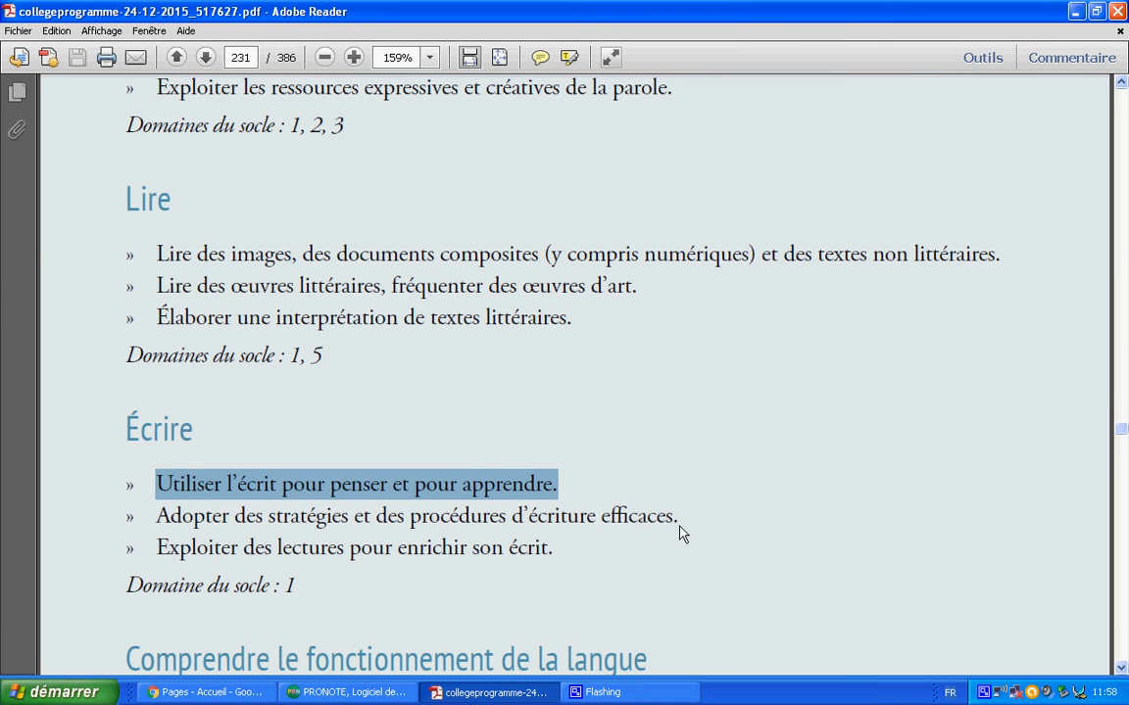
{"action": "left_click_drag", "start_coordinate": [680, 522], "coordinate": [177, 519]}
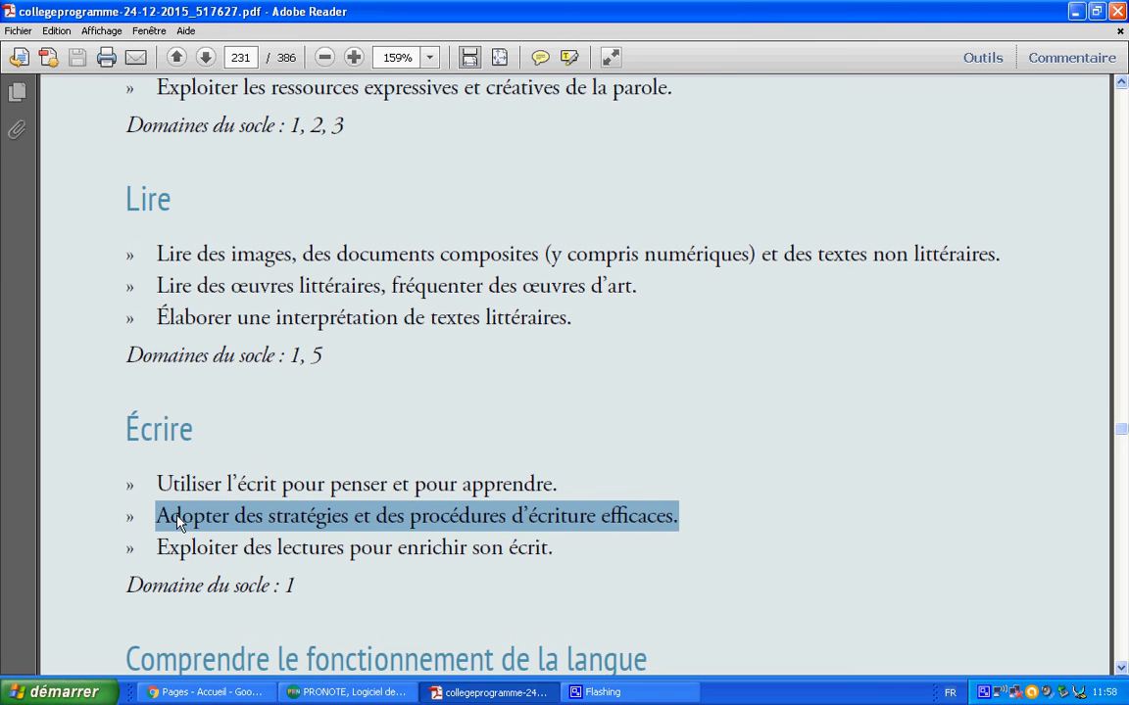
{"action": "right_click", "coordinate": [182, 517]}
{"action": "left_click", "coordinate": [207, 529]}
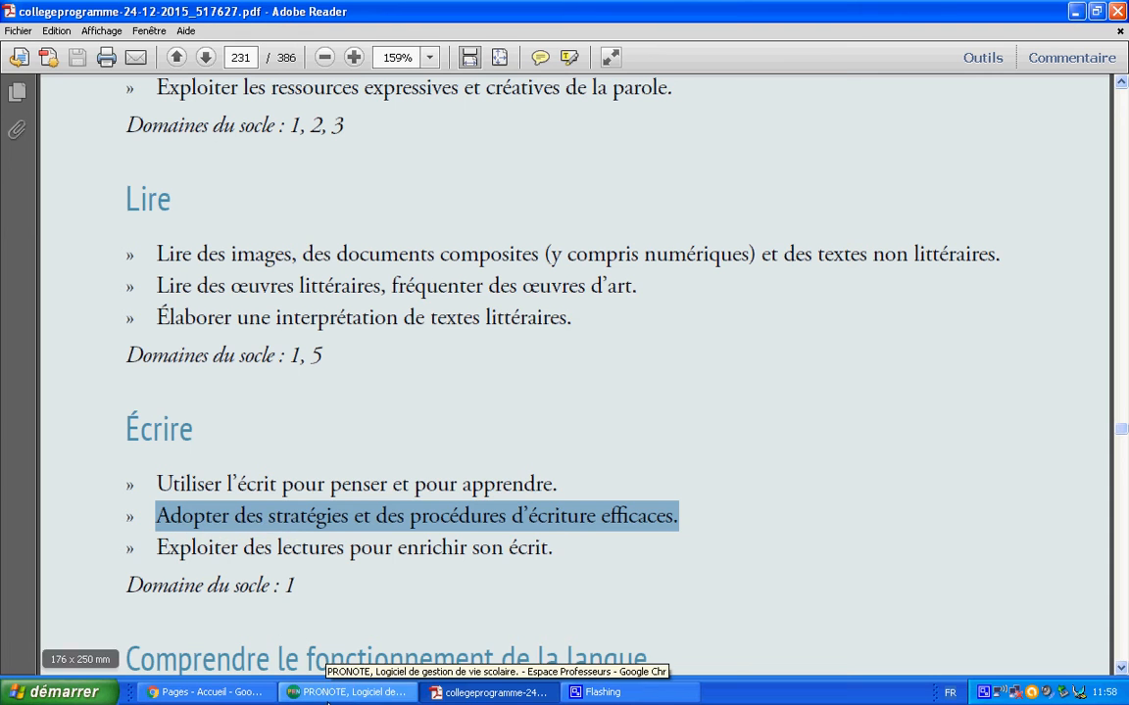
Step: In PRONOTE, add the copied text "Adopter des stratégies et des procédures d'écriture efficaces." as the second item under the new Écrire competency
{"action": "left_click", "coordinate": [348, 693]}
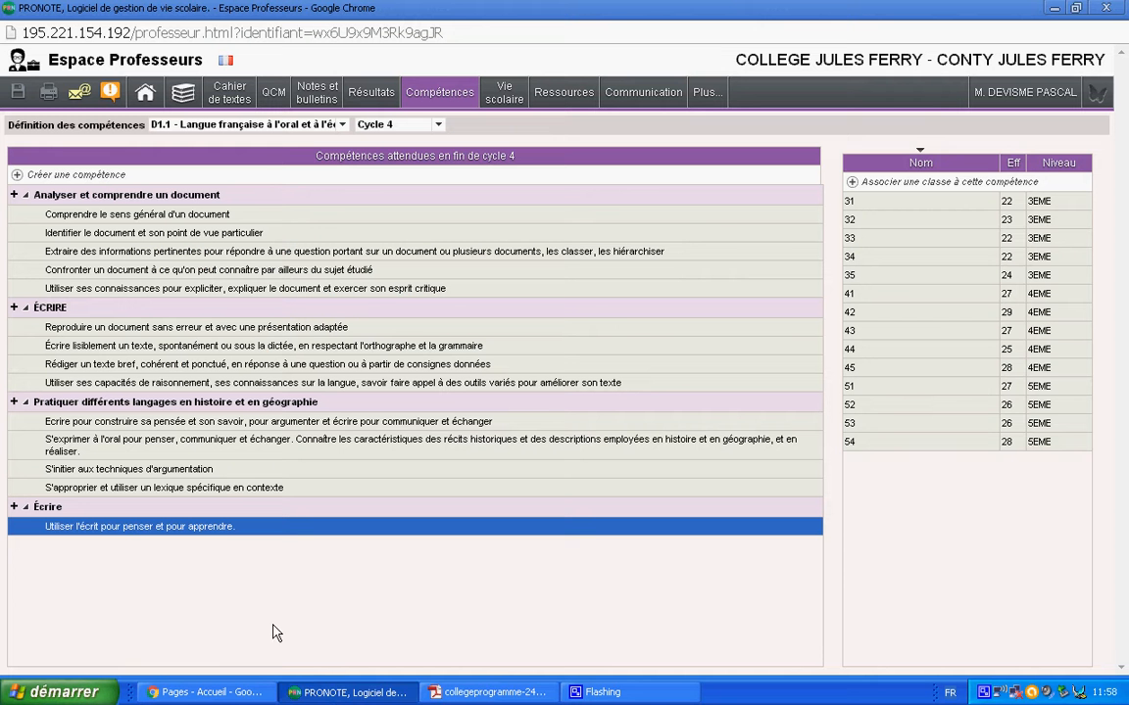
{"action": "left_click", "coordinate": [13, 508]}
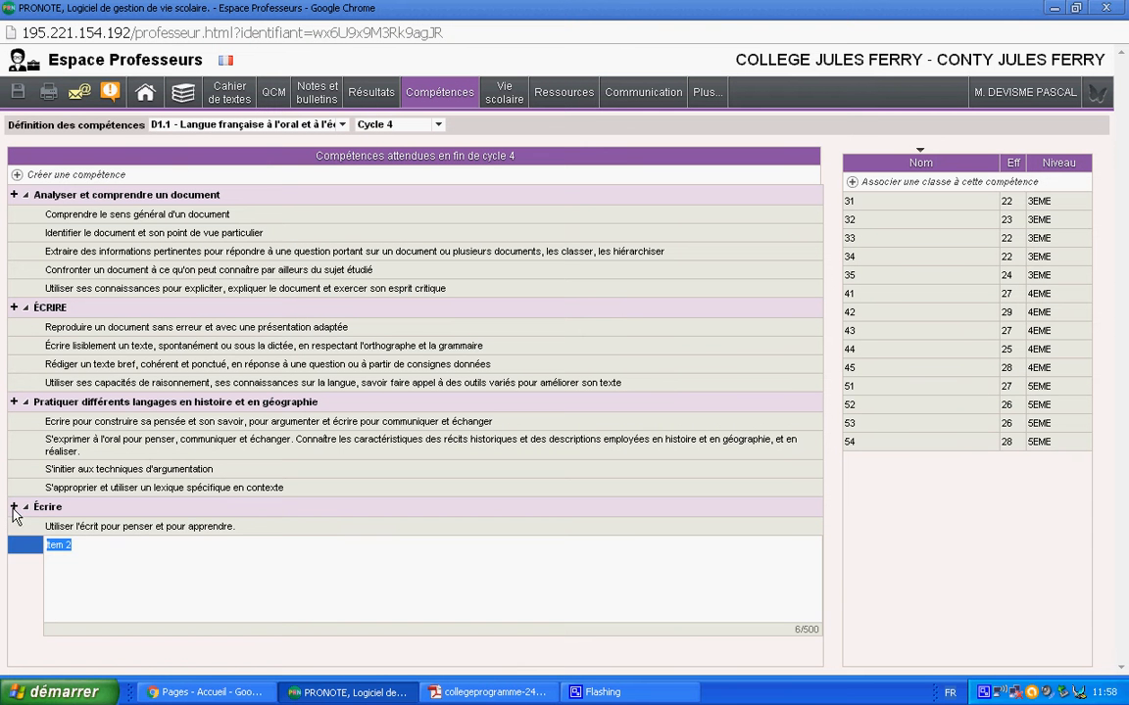
{"action": "right_click", "coordinate": [66, 550]}
{"action": "left_click", "coordinate": [87, 331]}
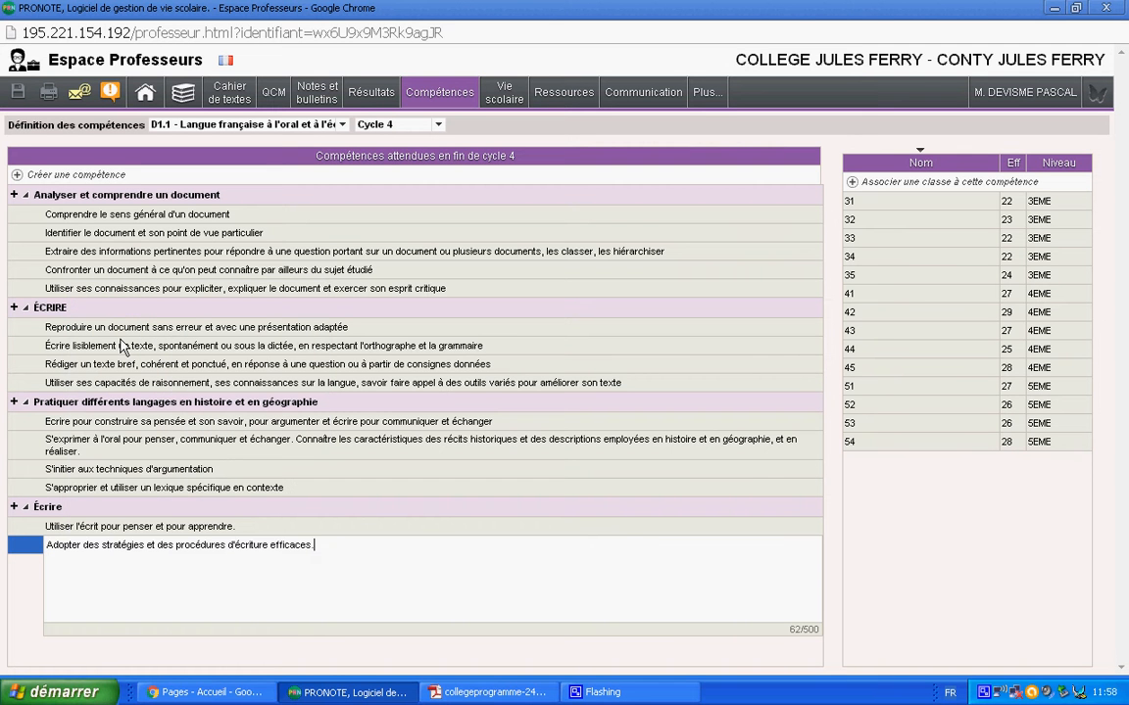
{"action": "key", "text": "Return"}
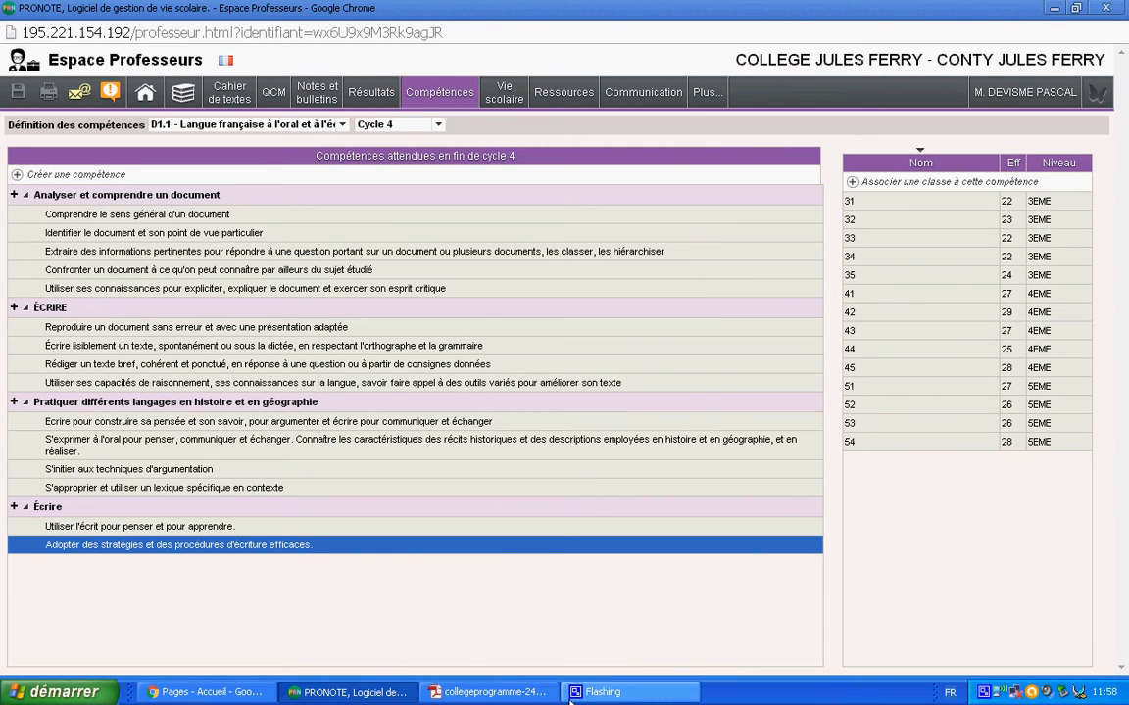
Step: Switch to the PDF programme and copy the third Écrire skill, "Exploiter des lectures pour enrichir son écrit."
{"action": "left_click", "coordinate": [501, 695]}
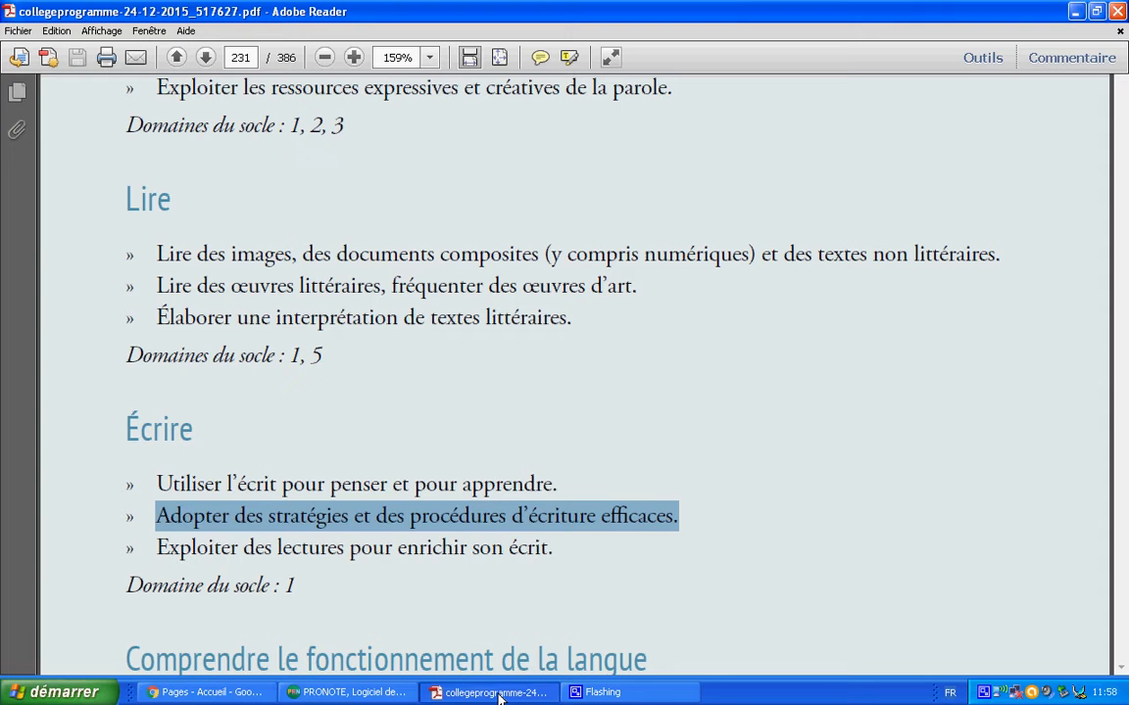
{"action": "left_click", "coordinate": [557, 563]}
{"action": "left_click_drag", "start_coordinate": [556, 562], "coordinate": [182, 548]}
{"action": "right_click", "coordinate": [184, 548]}
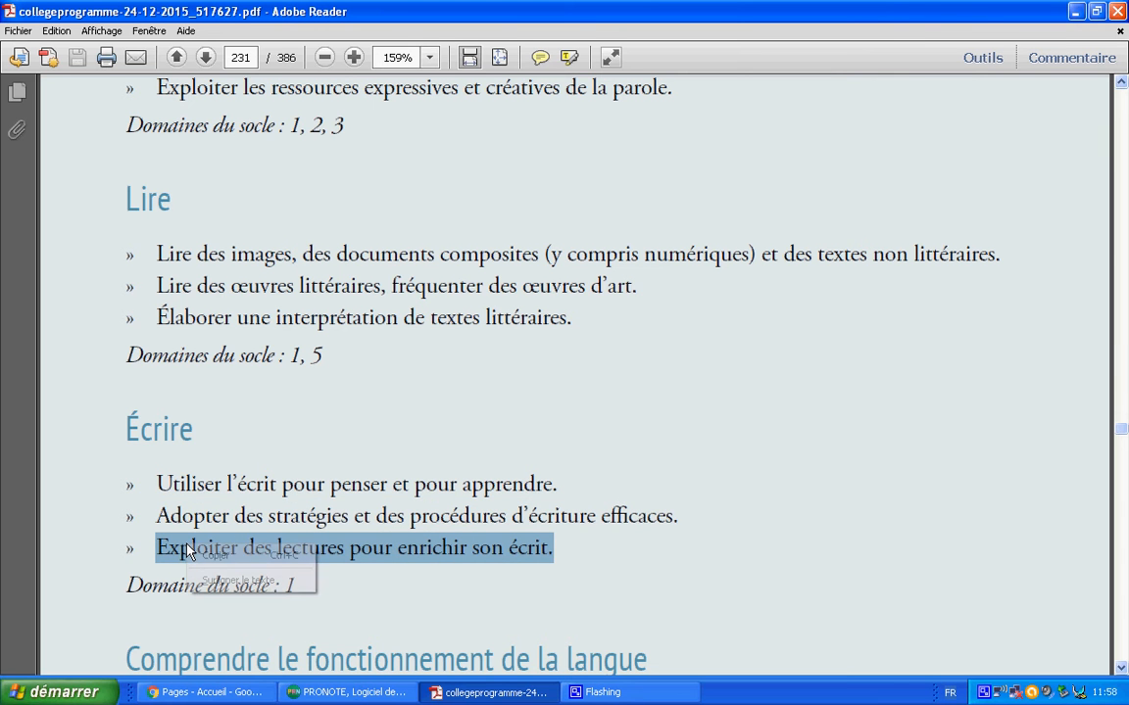
{"action": "left_click", "coordinate": [215, 556]}
Step: In PRONOTE, add the copied text "Exploiter des lectures pour enrichir son écrit." as the third item under the new Écrire competency
{"action": "left_click", "coordinate": [347, 692]}
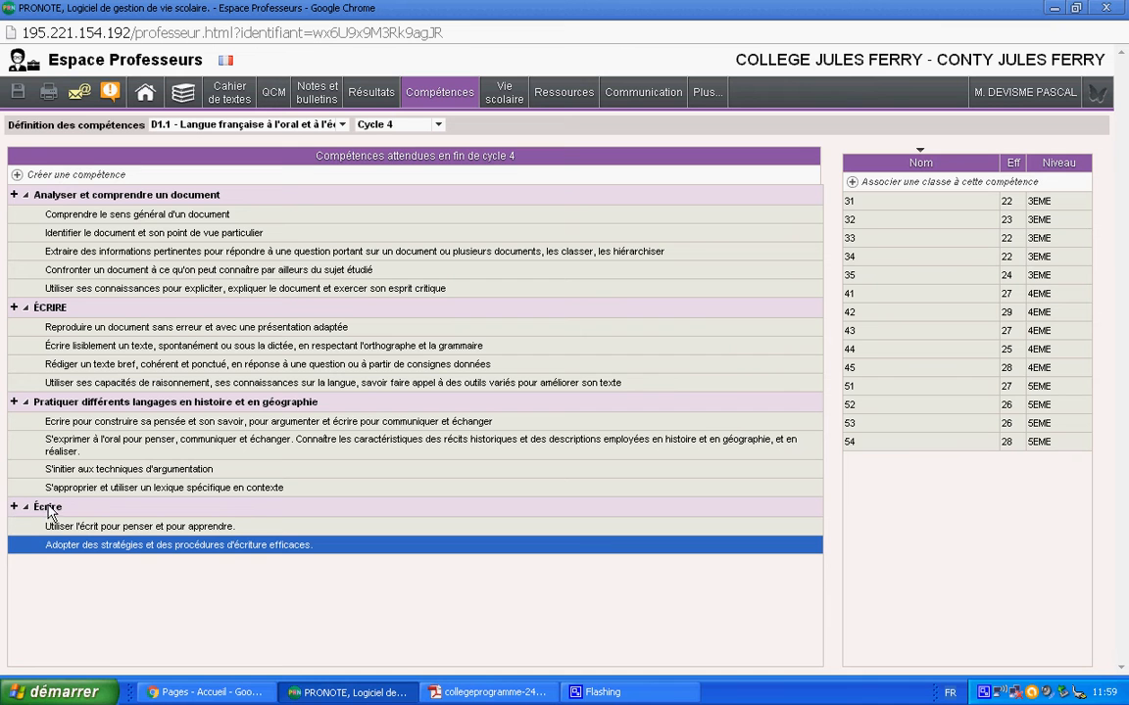
{"action": "left_click", "coordinate": [16, 512]}
{"action": "left_click", "coordinate": [15, 512]}
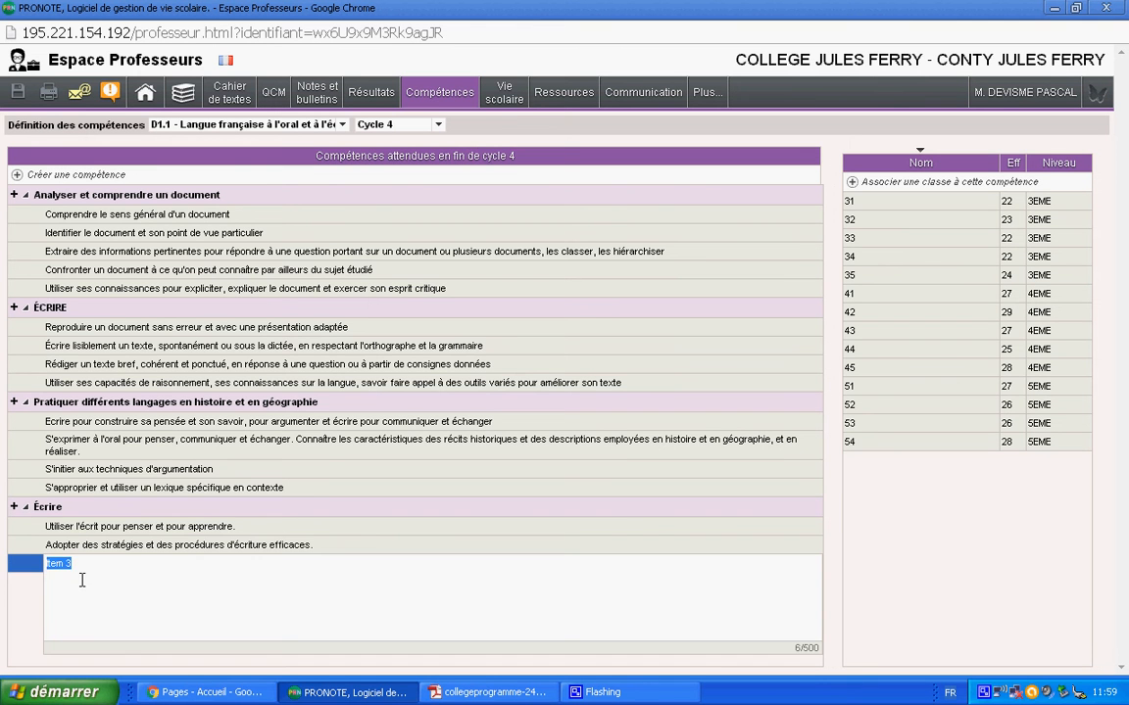
{"action": "right_click", "coordinate": [61, 561]}
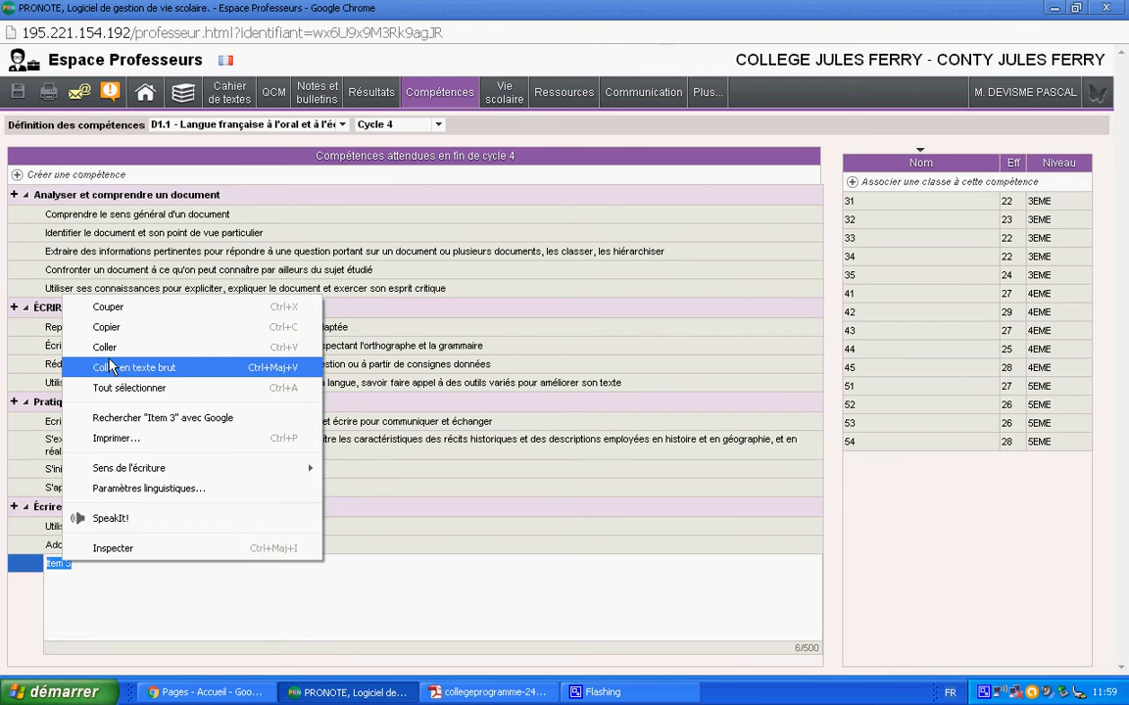
{"action": "left_click", "coordinate": [103, 334]}
{"action": "key", "text": "Return"}
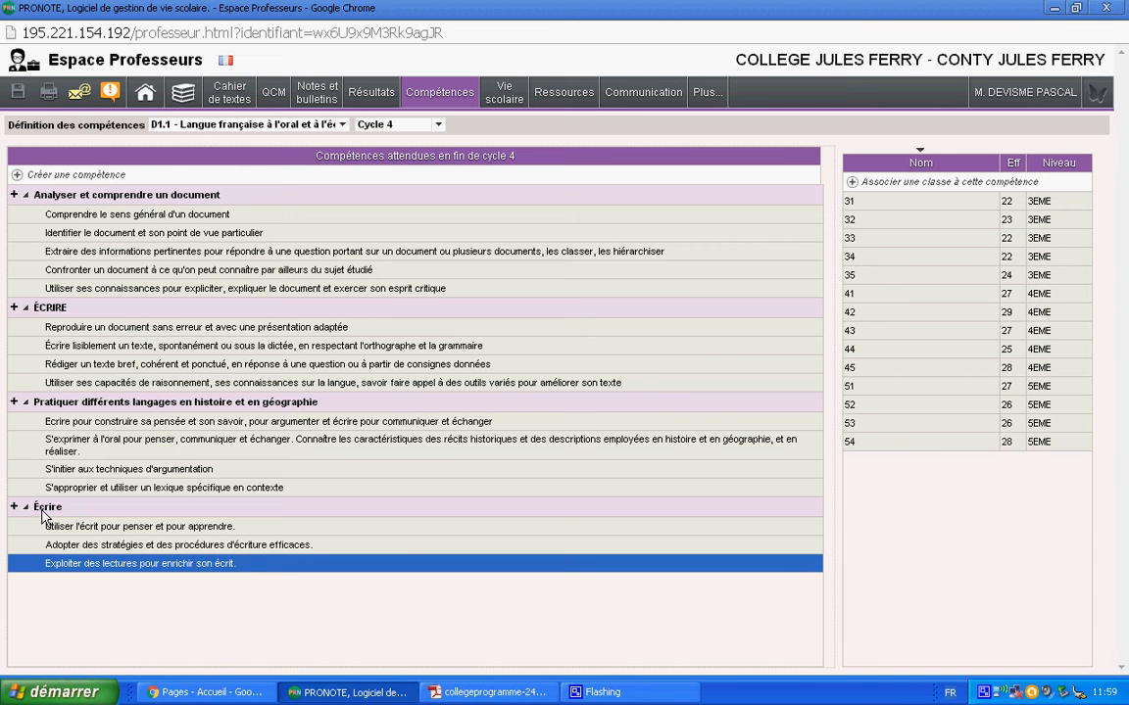
Step: Switch to the PDF programme and examine the socle domains listed for Écrire and for "Comprendre et s'exprimer à l'oral"
{"action": "left_click", "coordinate": [490, 691]}
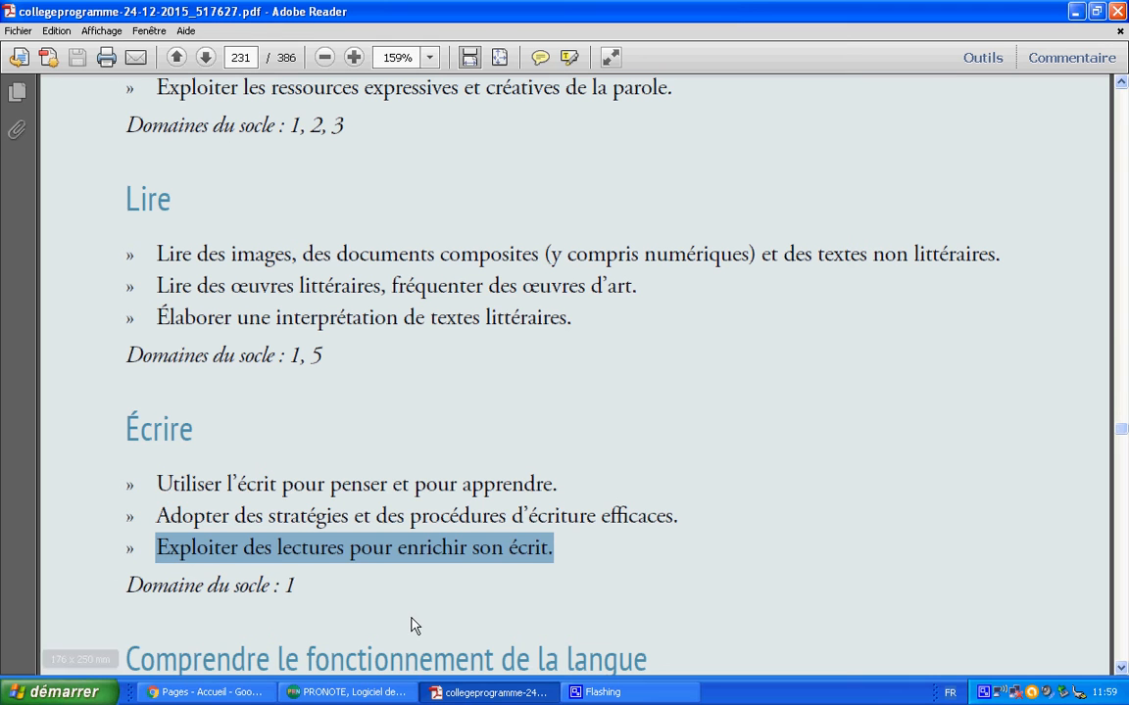
{"action": "left_click_drag", "start_coordinate": [323, 602], "coordinate": [176, 595]}
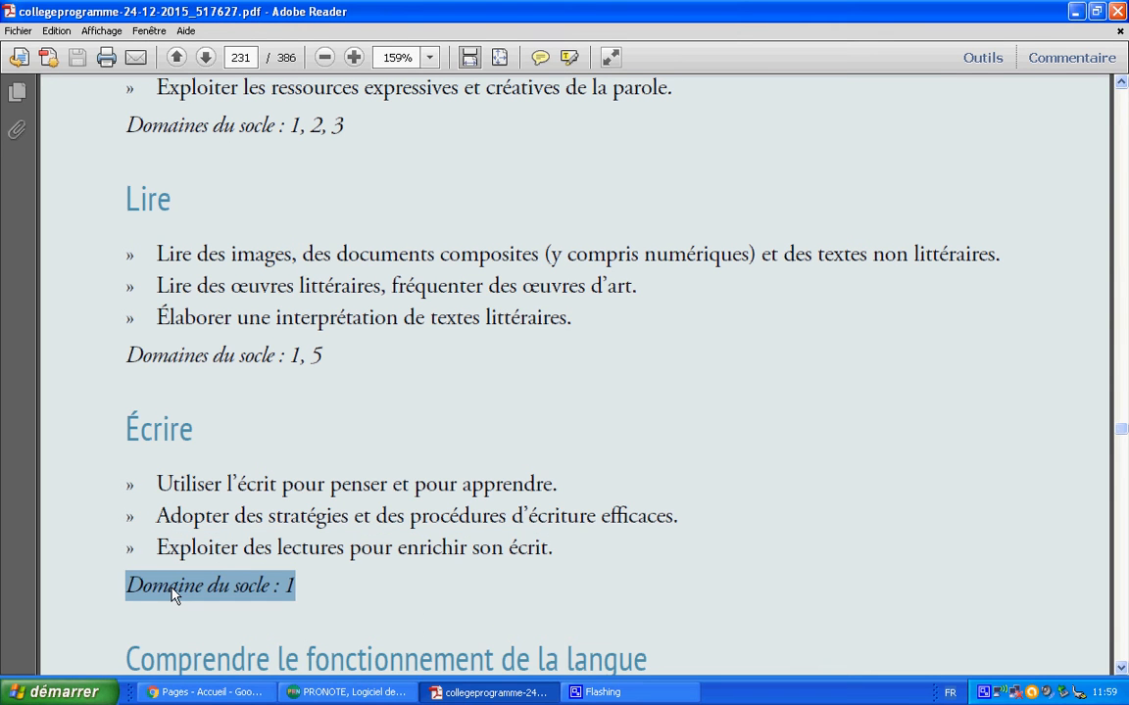
{"action": "scroll", "coordinate": [1061, 381], "scroll_direction": "up", "scroll_amount": 5}
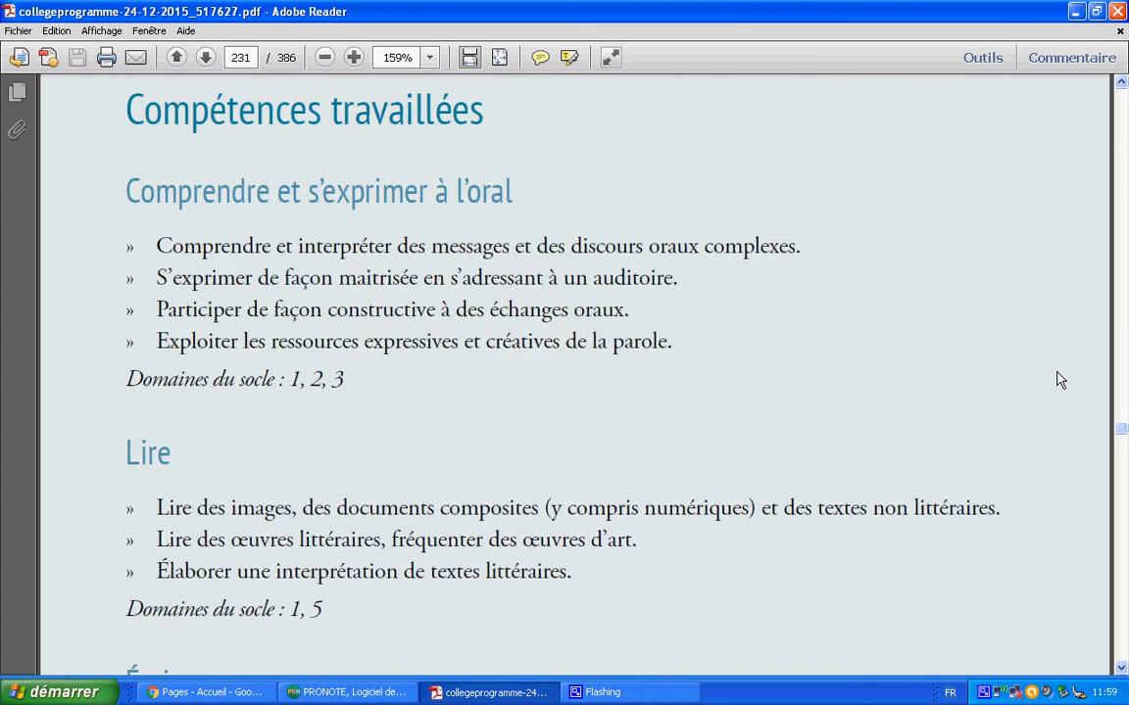
{"action": "scroll", "coordinate": [1060, 380], "scroll_direction": "up", "scroll_amount": 2}
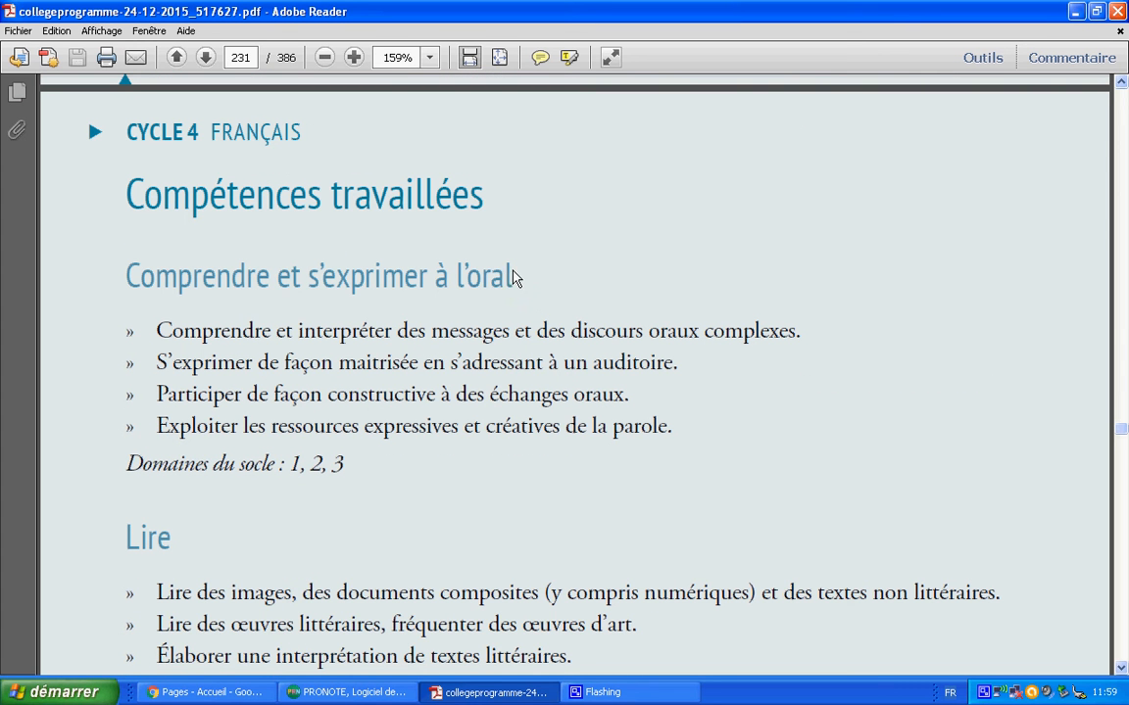
{"action": "left_click_drag", "start_coordinate": [514, 279], "coordinate": [194, 279]}
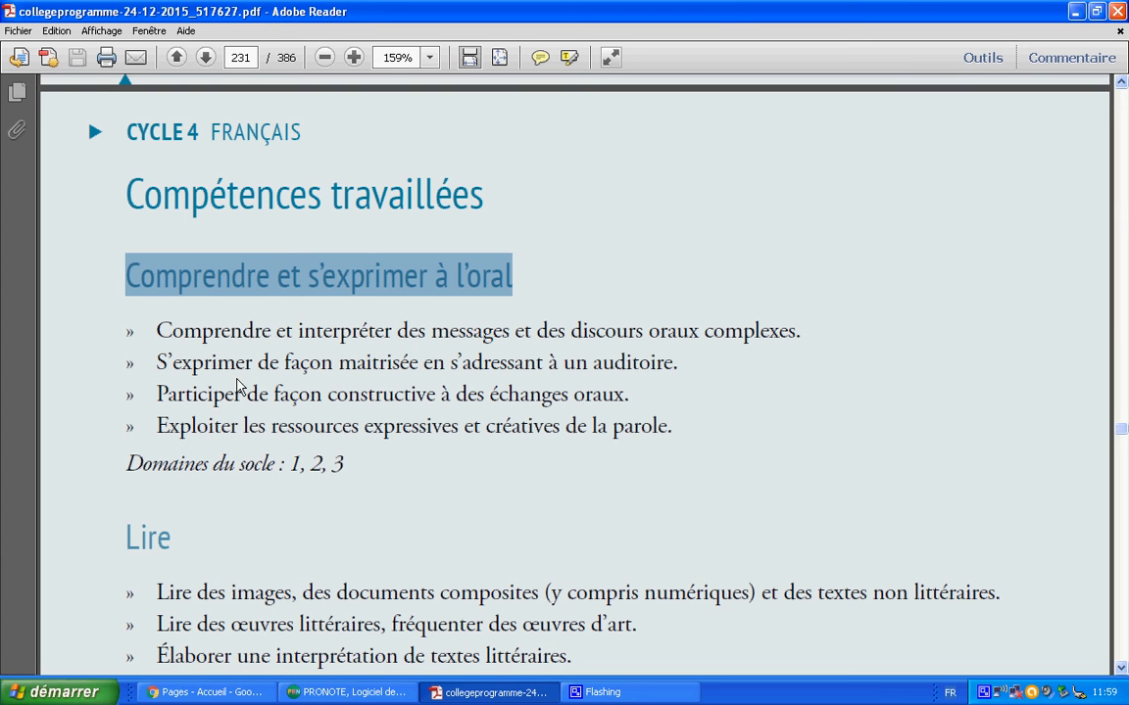
{"action": "left_click_drag", "start_coordinate": [130, 470], "coordinate": [619, 431]}
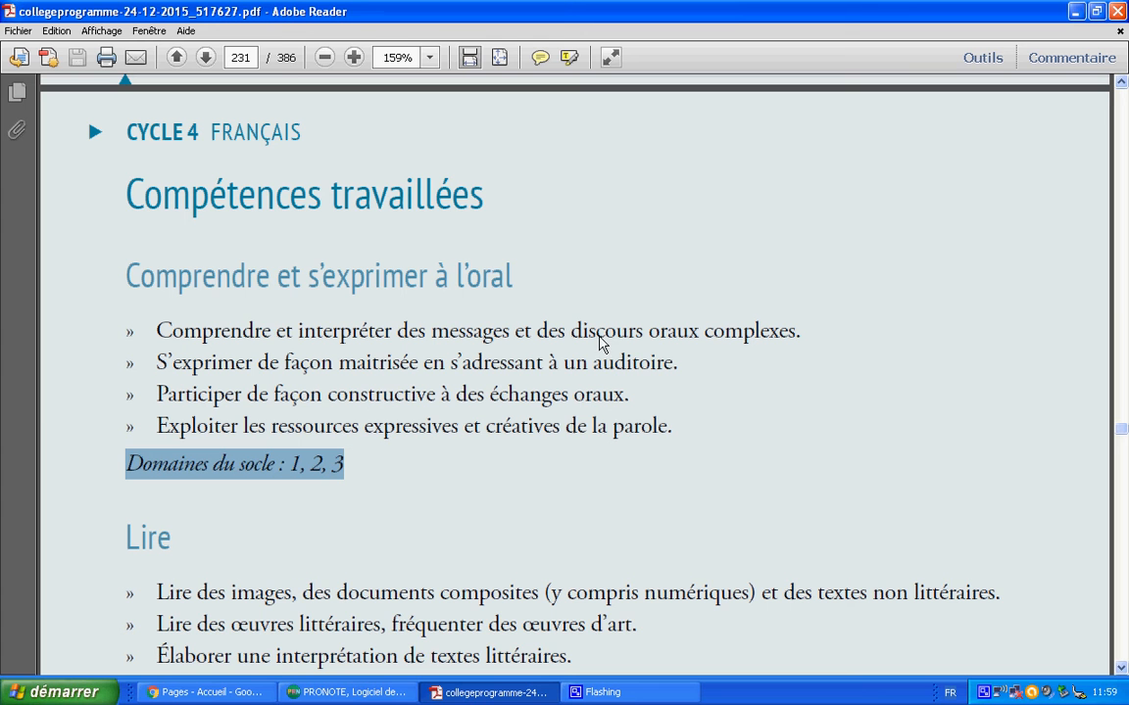